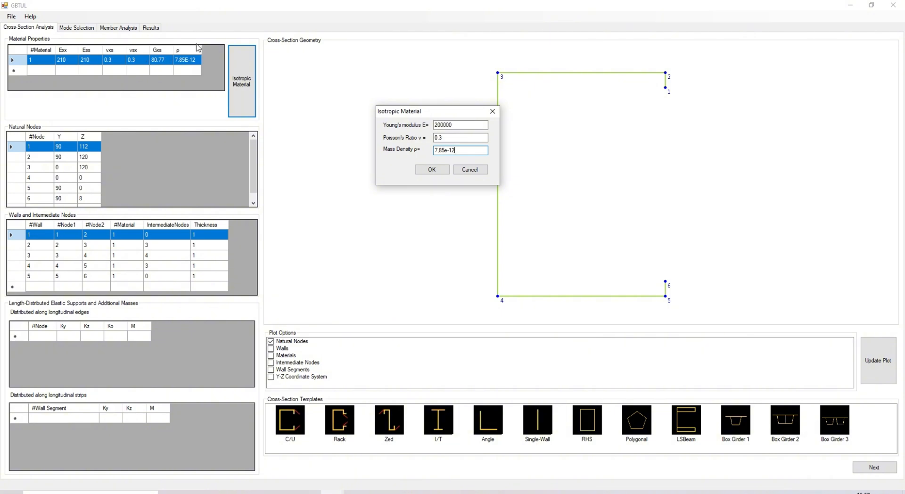
Apply the isotropic material with Young's modulus 200000, Poisson's ratio 0.3 and mass density 7.85e-12
drag(438, 112, 402, 106)
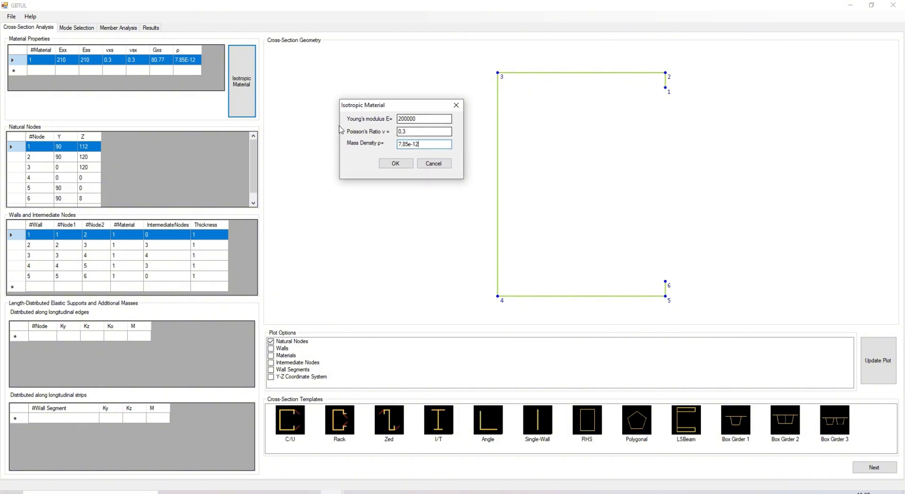
click(399, 165)
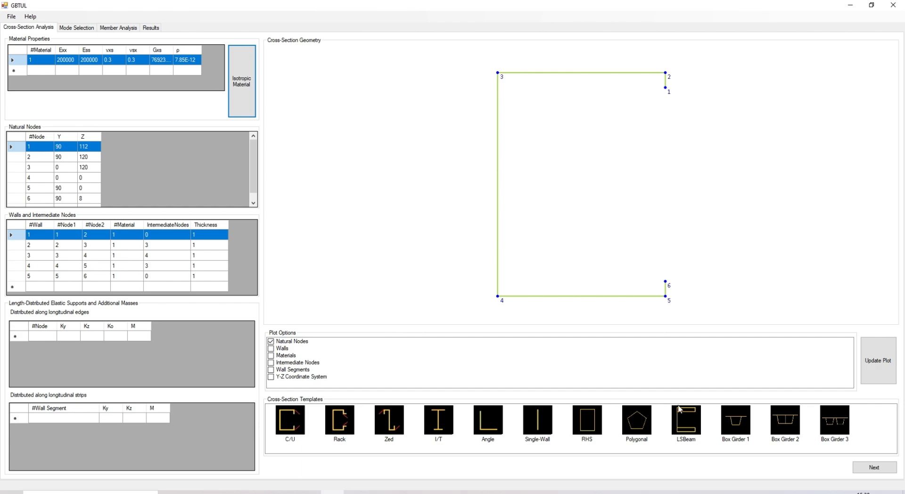
Start a C/U section template with bw 100, bf 50 and bl 10, using 4, 4 and 2 intermediate nodes respectively
click(296, 421)
drag(423, 200, 377, 146)
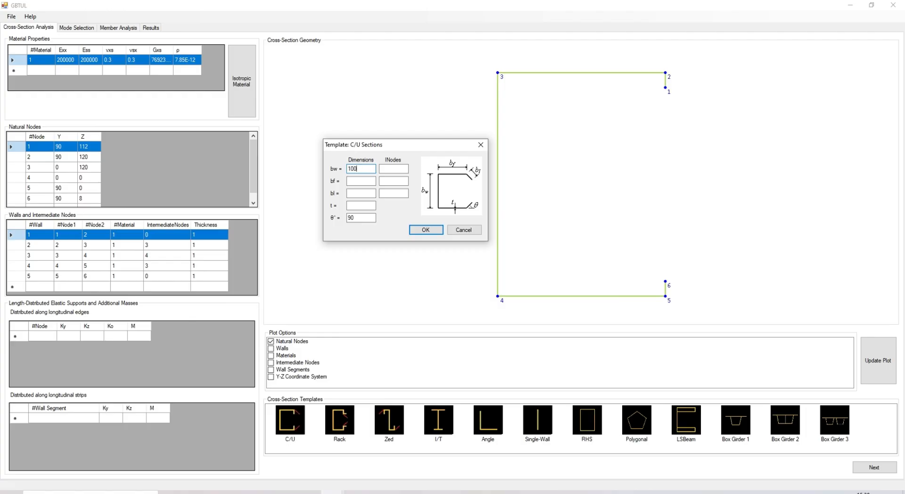
key(Tab)
click(355, 179)
click(389, 183)
click(359, 194)
click(393, 193)
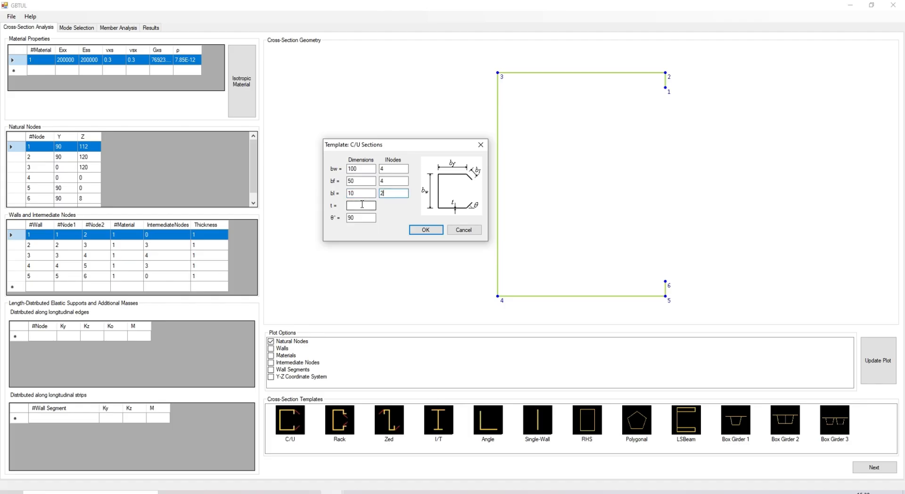
Set the C/U section's thickness to 2, keep θ at 90°, and generate the cross-section
click(363, 205)
text(2)
click(357, 219)
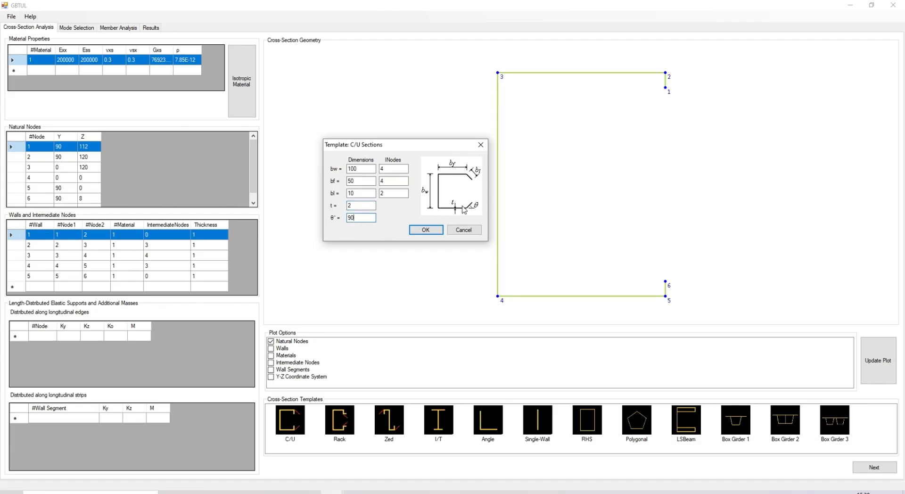
click(425, 230)
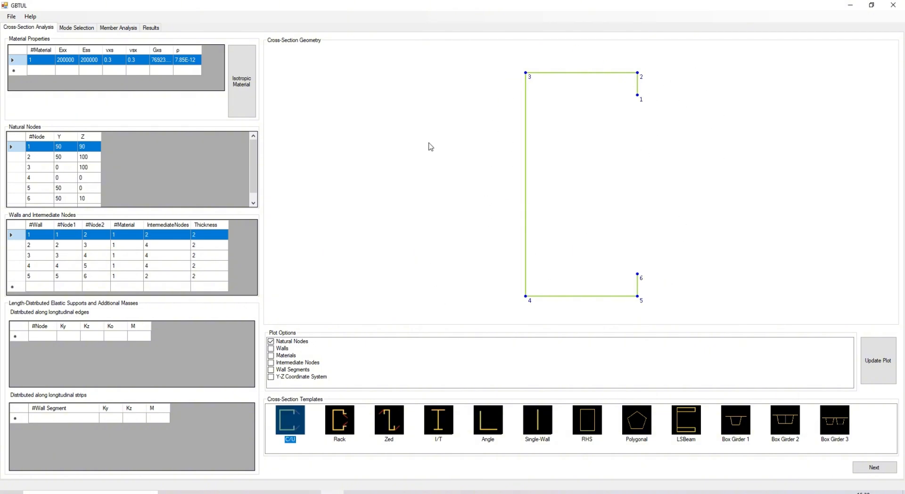
Preview the wall numbers and the Y-Z coordinate system on the cross-section plot, and hide the axes again
click(272, 350)
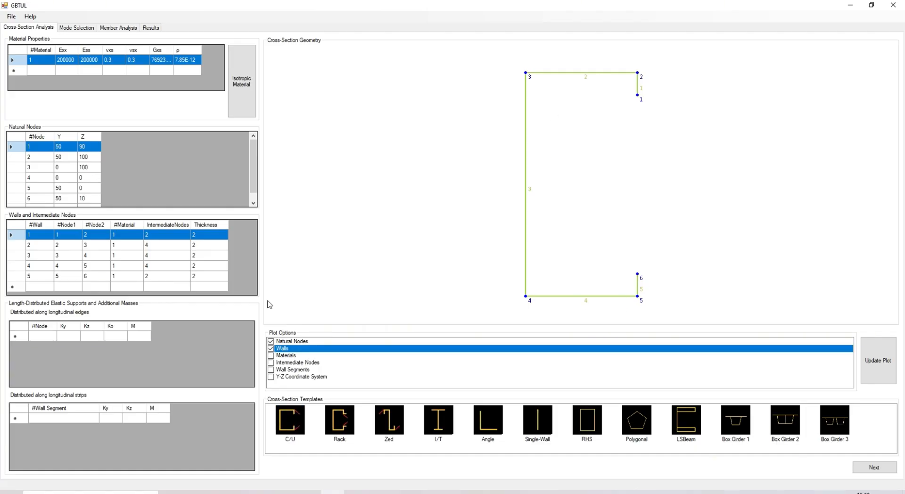
click(271, 378)
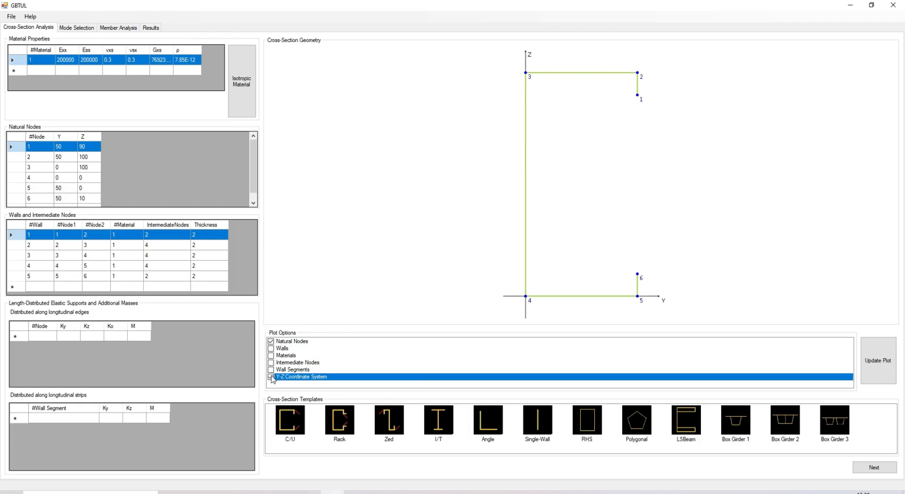
click(271, 377)
Proceed to the GBT mode selection, rechecking the cross-section's wall and intermediate node data before returning to the modes
click(881, 469)
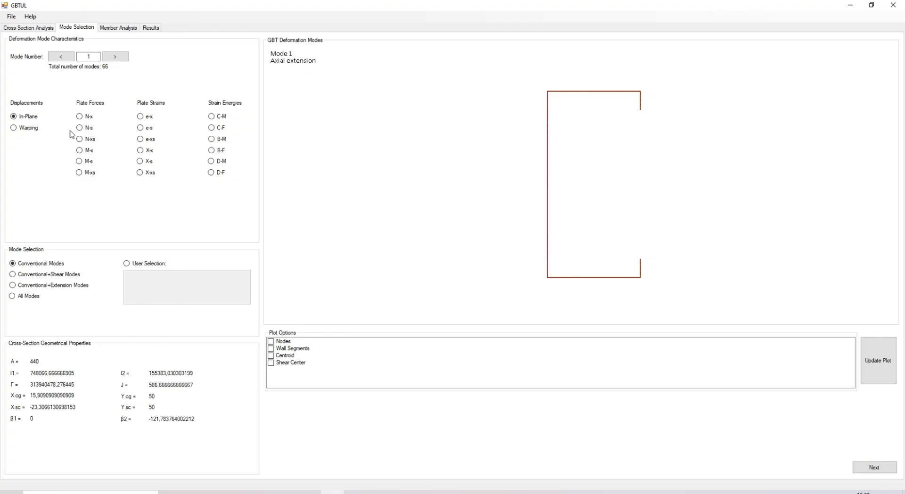
click(42, 28)
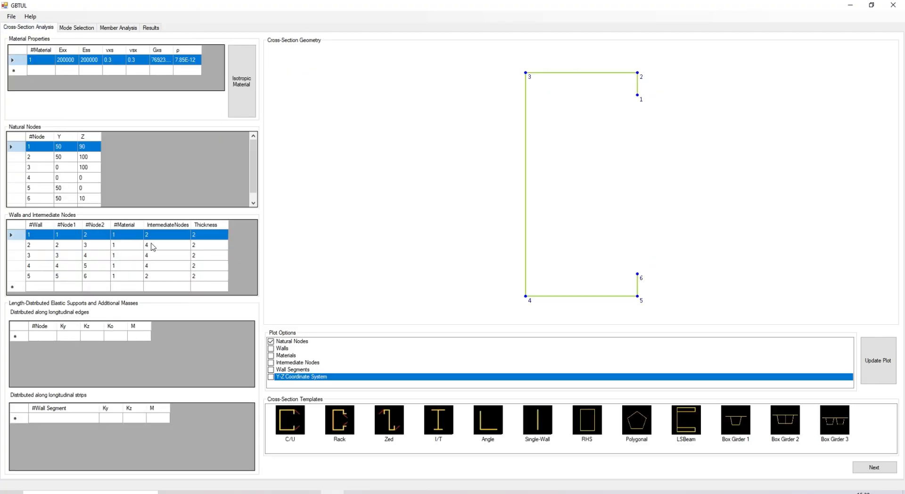
click(271, 378)
click(76, 28)
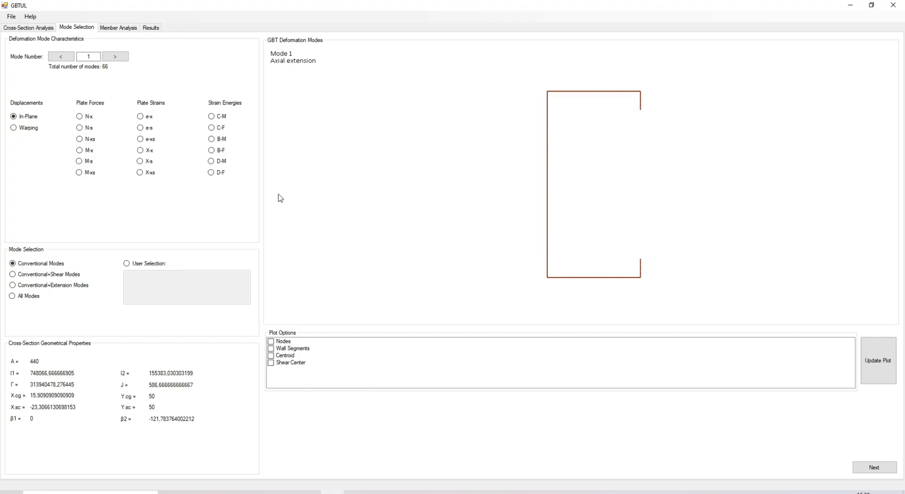
Preview the node numbers and the wall segment numbers on the deformation mode plot, and hide them again
click(271, 342)
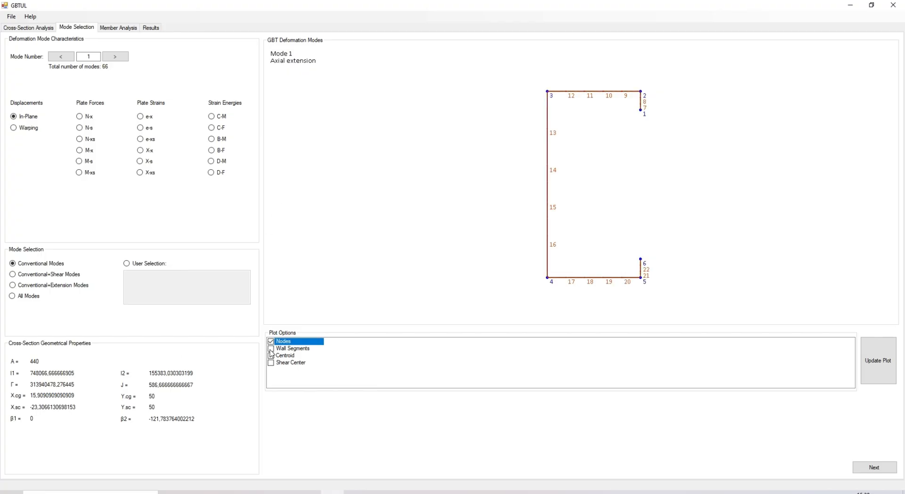
click(271, 349)
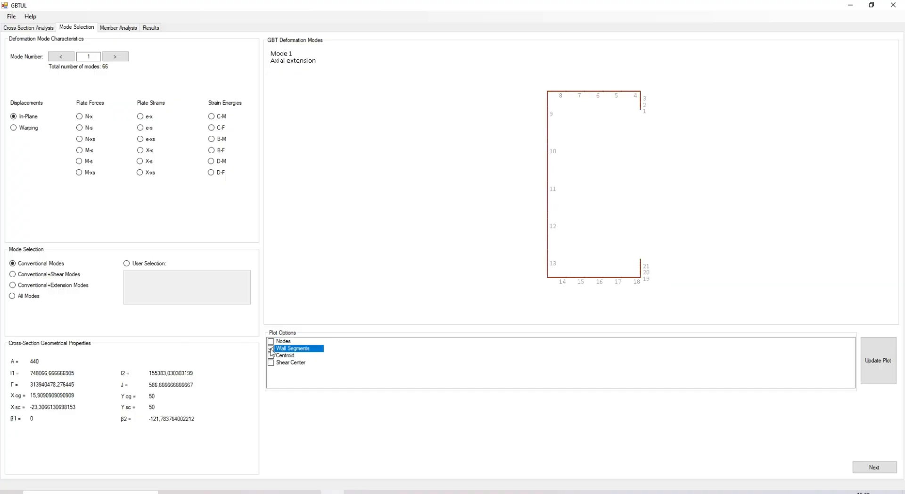
click(271, 349)
Browse the in-plane deformation mode shapes from mode 1 up to mode 11, rechecking the distortional modes
click(119, 60)
click(119, 60)
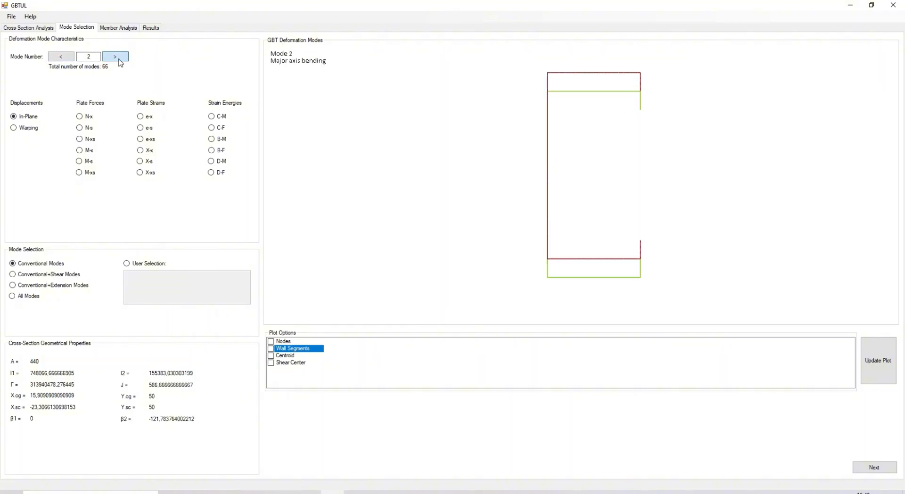
click(119, 60)
click(119, 60)
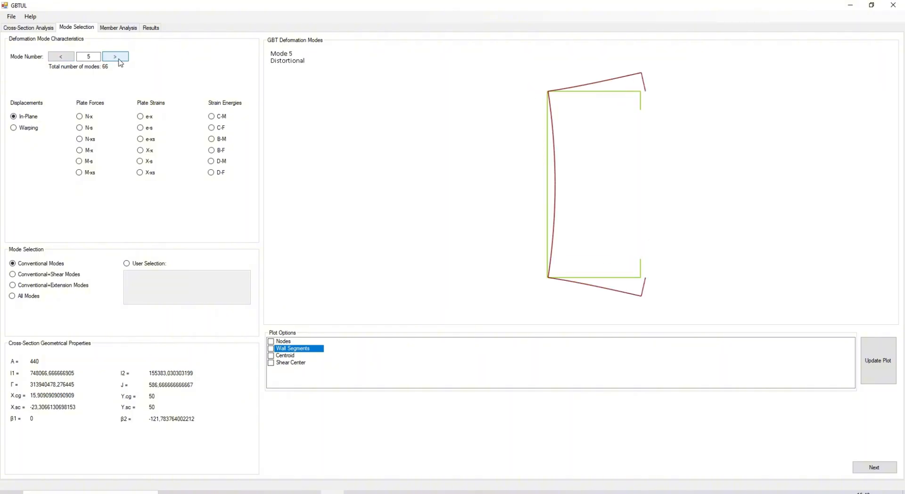
click(119, 60)
click(120, 60)
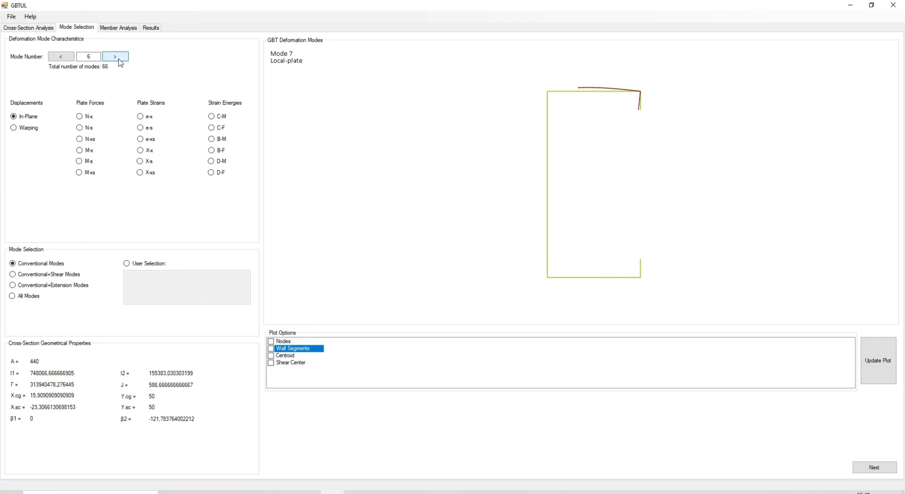
click(61, 57)
click(61, 56)
click(124, 58)
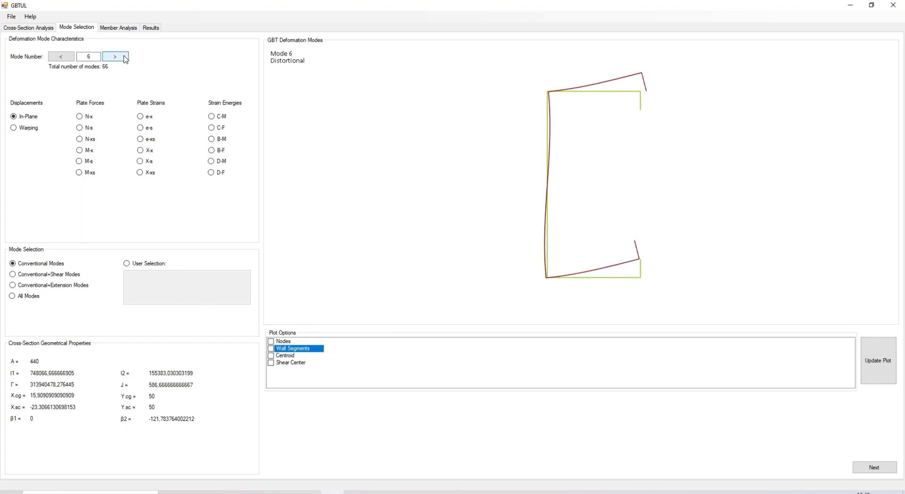
click(125, 59)
click(126, 58)
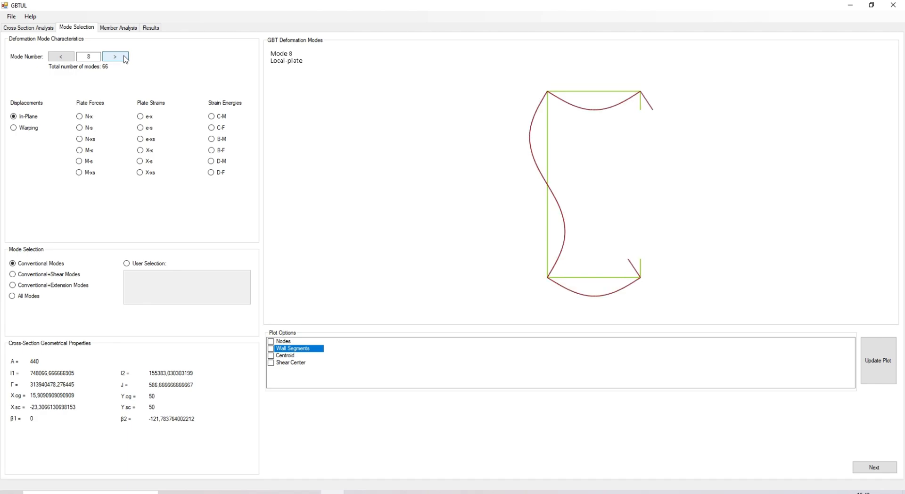
click(125, 59)
click(125, 58)
click(126, 59)
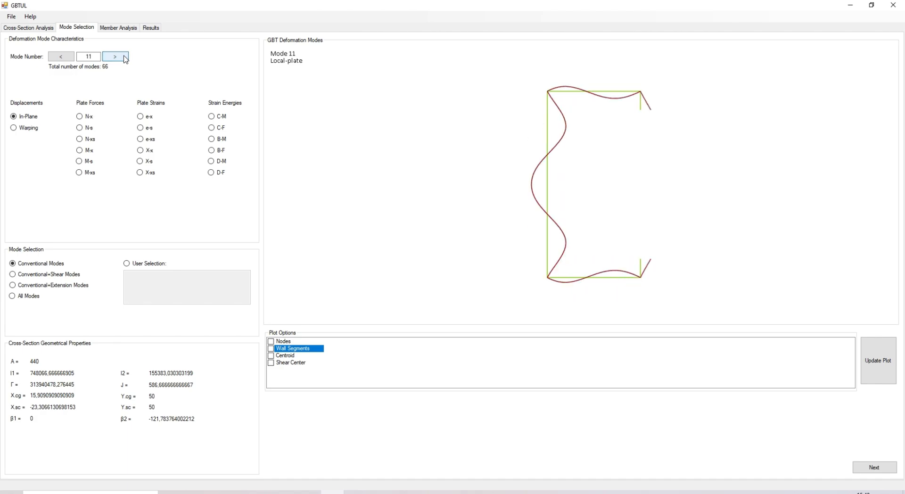
Compare the local-plate shapes of modes 10 and 11 by alternating between them
click(61, 57)
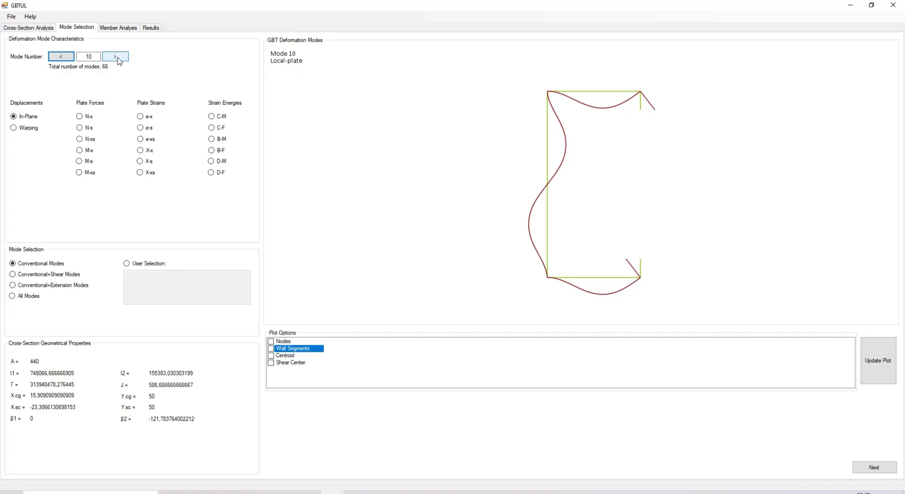
click(118, 57)
click(61, 56)
click(118, 58)
click(65, 58)
click(118, 57)
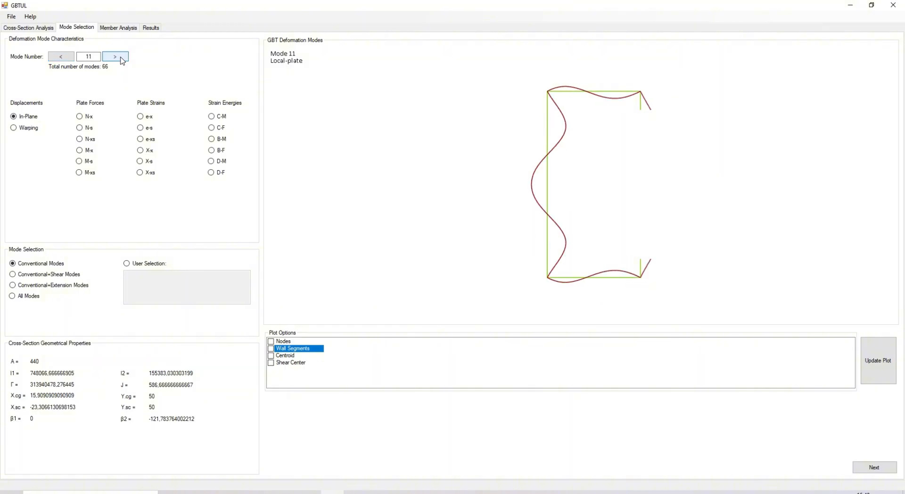
Examine the higher local-plate modes up to mode 15, comparing neighbouring shapes
click(120, 59)
click(121, 59)
click(122, 59)
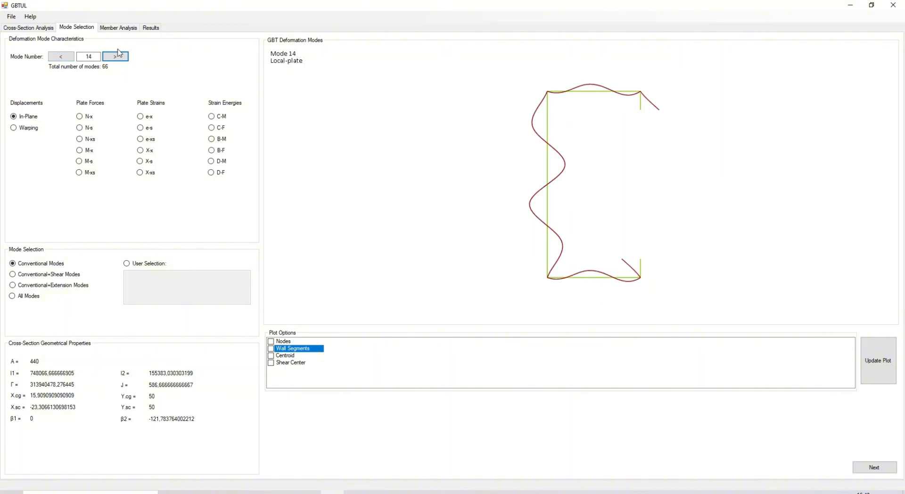
click(61, 57)
click(118, 56)
click(116, 57)
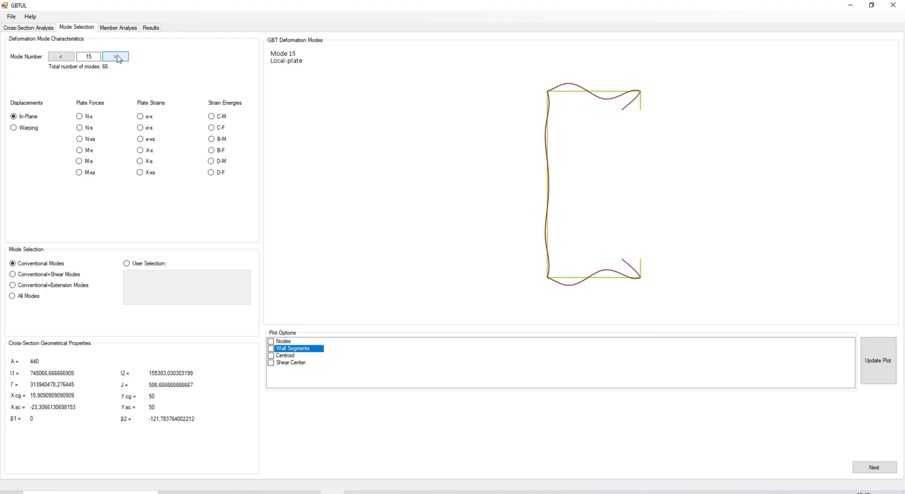
click(63, 57)
click(113, 57)
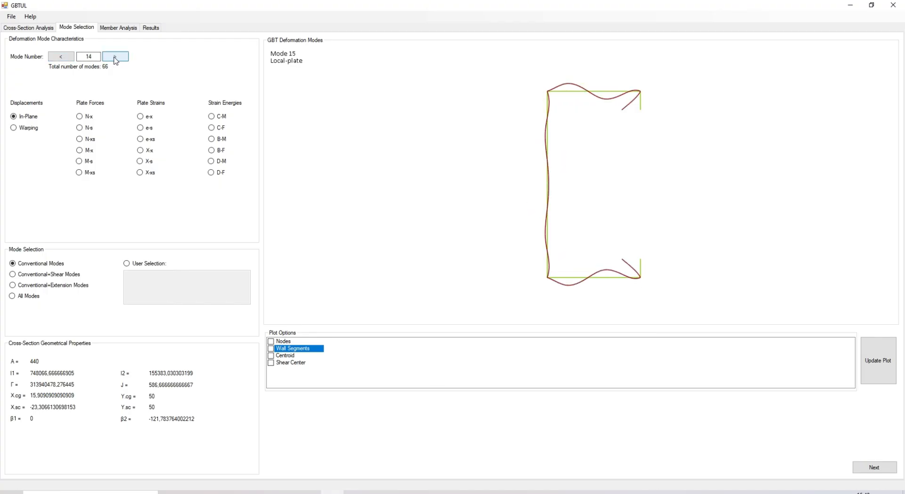
Go back through the local-plate modes to mode 10 and compare it with mode 11
click(66, 57)
click(67, 58)
click(67, 57)
click(67, 58)
click(66, 57)
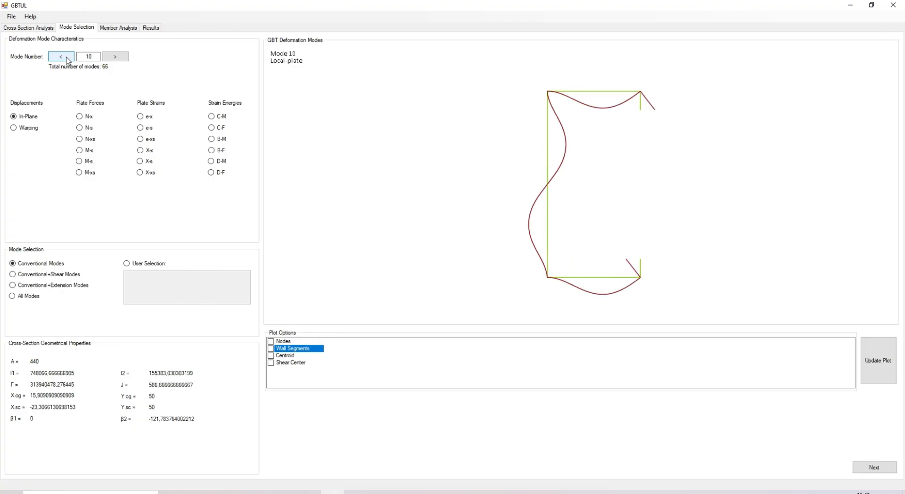
click(118, 57)
click(59, 58)
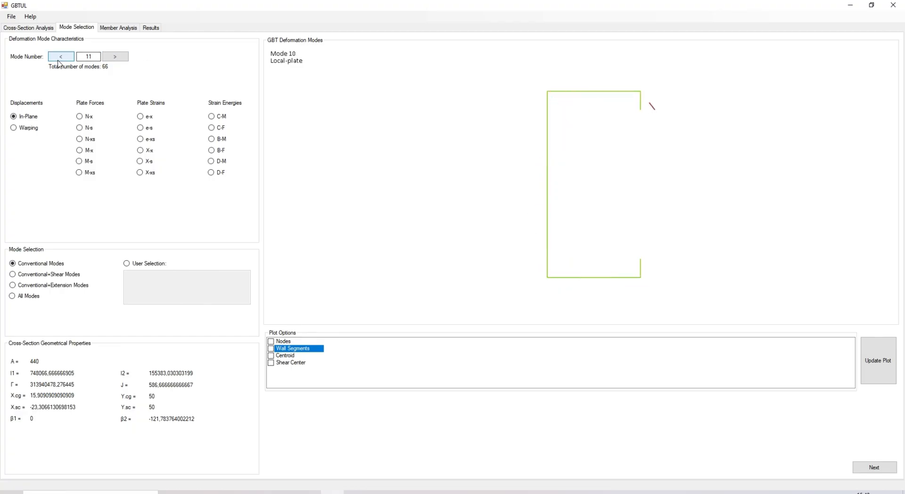
Set the mode number to 1 and display the axial extension mode
drag(93, 57, 82, 56)
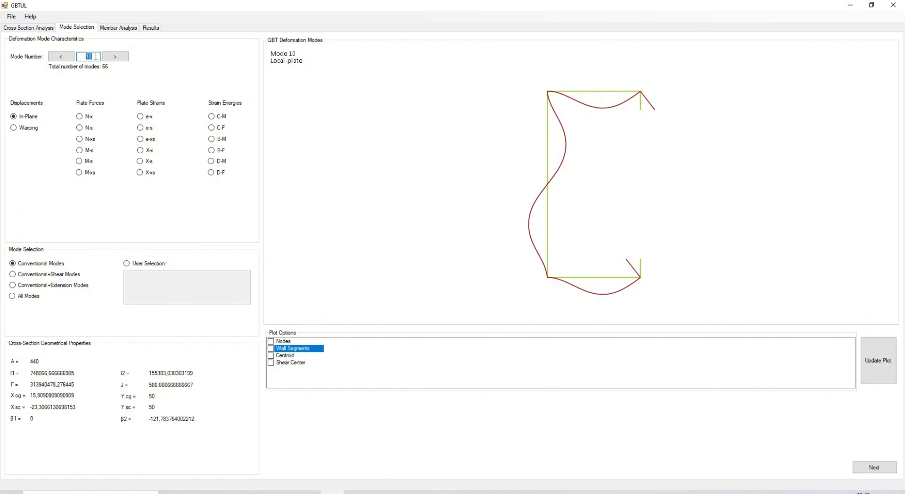
text(1)
click(112, 58)
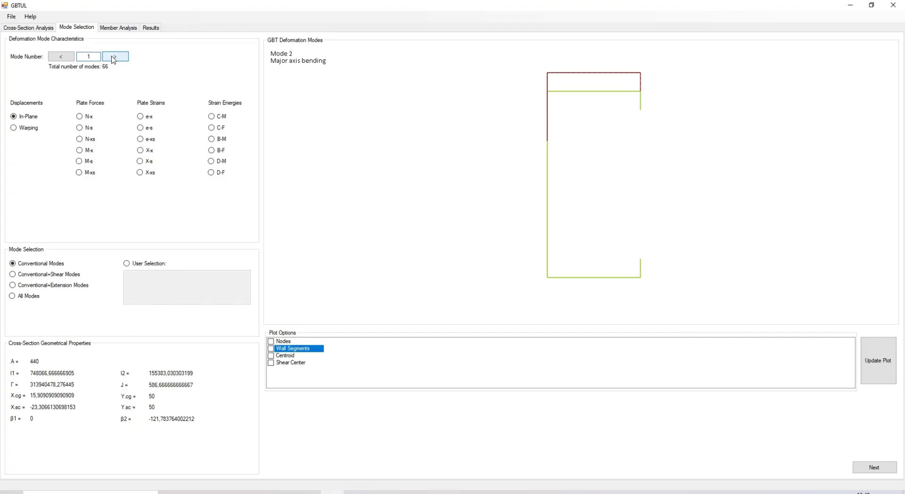
click(52, 59)
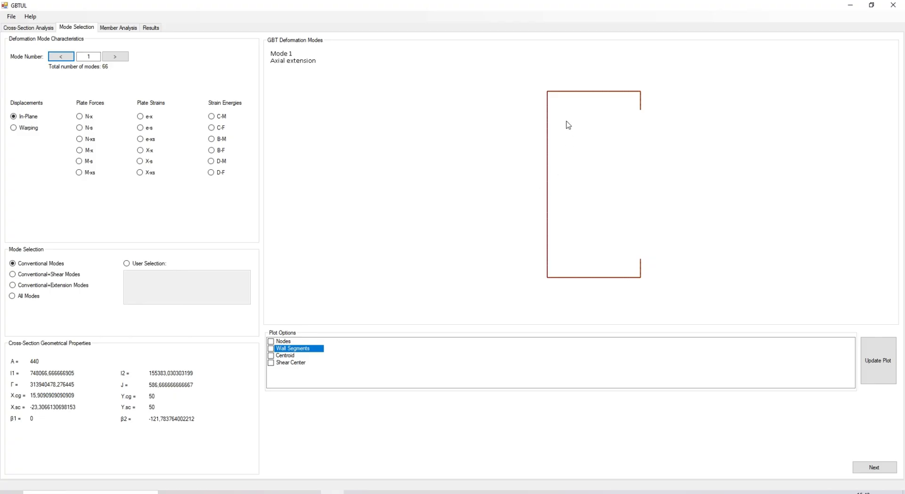
Examine the bending, torsion and distortional shapes by stepping through modes 2 to 6
click(116, 57)
click(117, 58)
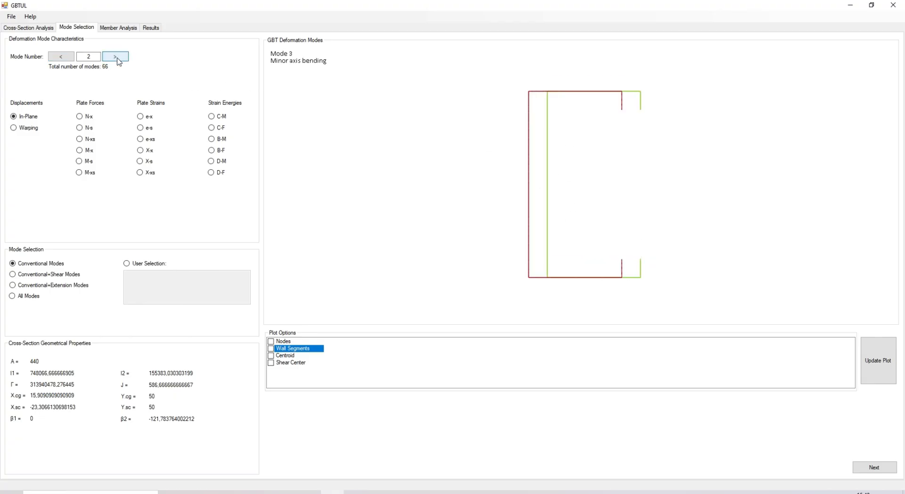
click(117, 58)
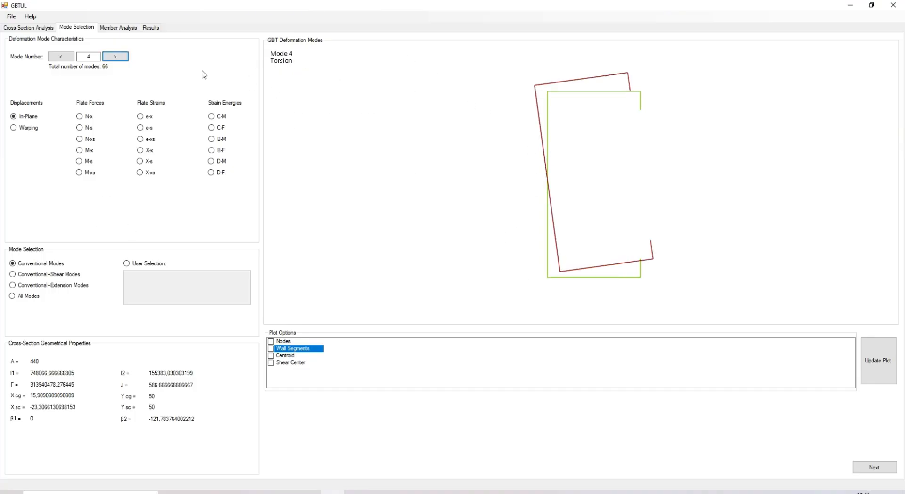
click(116, 57)
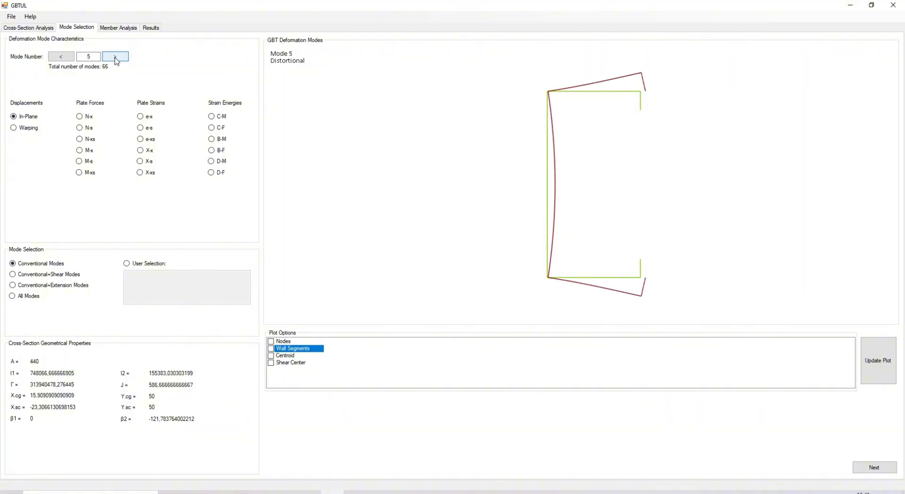
click(116, 57)
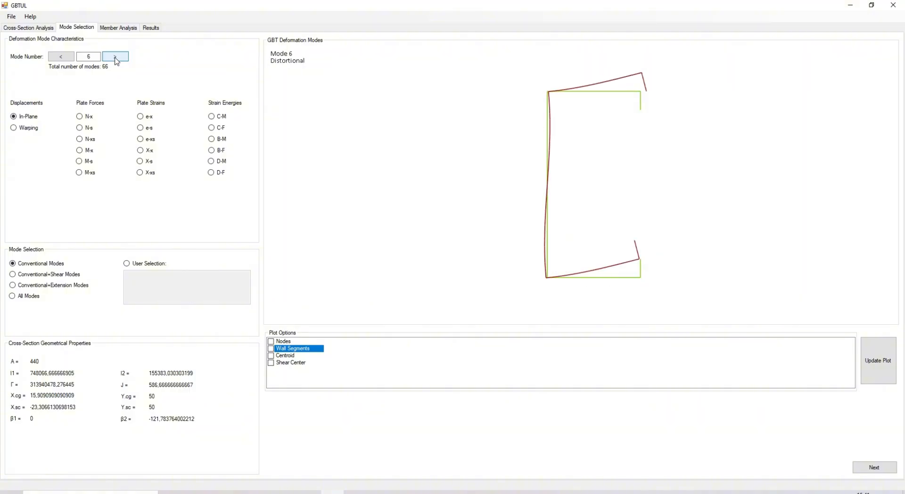
Examine the local-plate deformation shapes one by one from mode 7 to mode 24
click(116, 57)
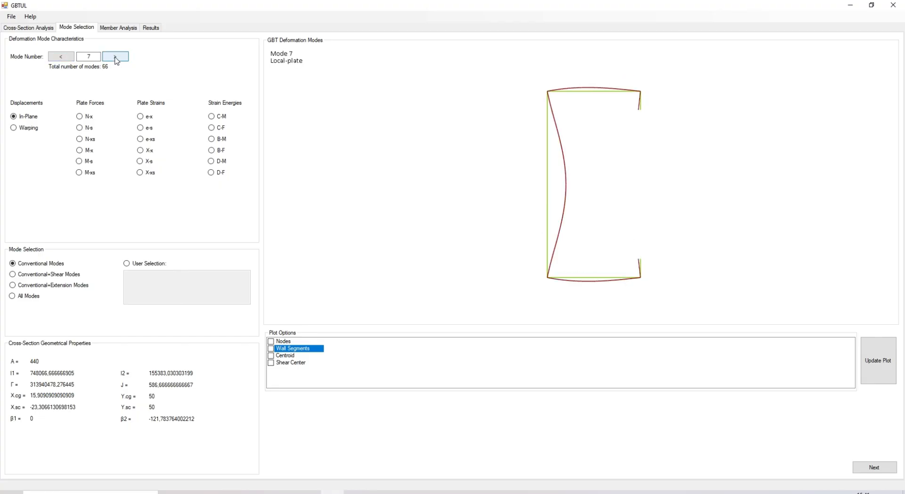
click(116, 57)
click(116, 57)
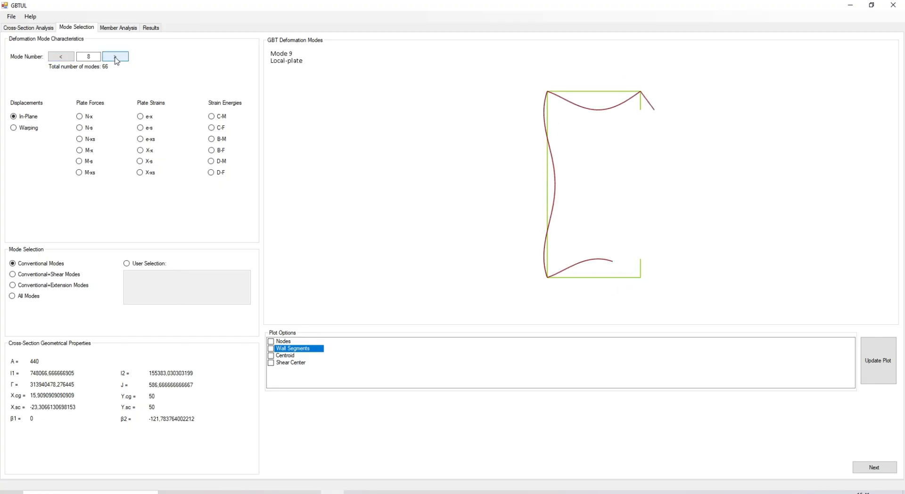
click(116, 58)
click(116, 57)
click(115, 57)
click(115, 57)
click(116, 57)
click(116, 57)
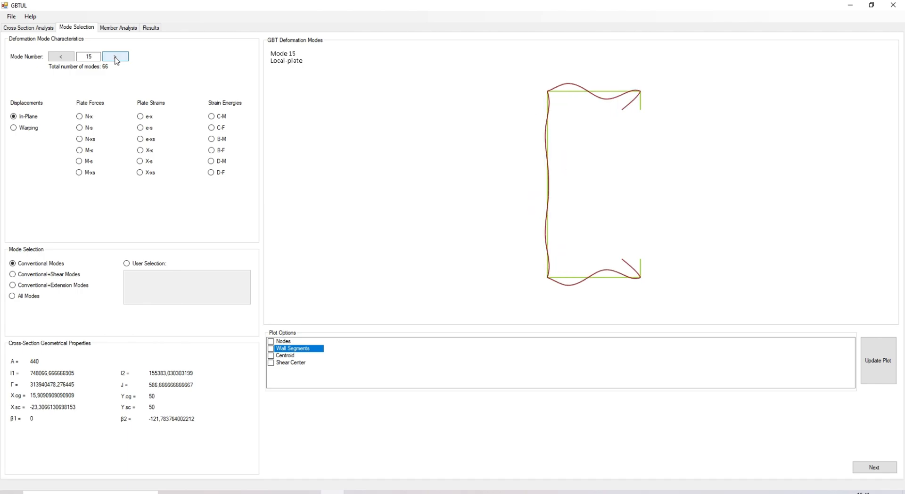
click(116, 57)
click(116, 57)
click(116, 57)
click(116, 57)
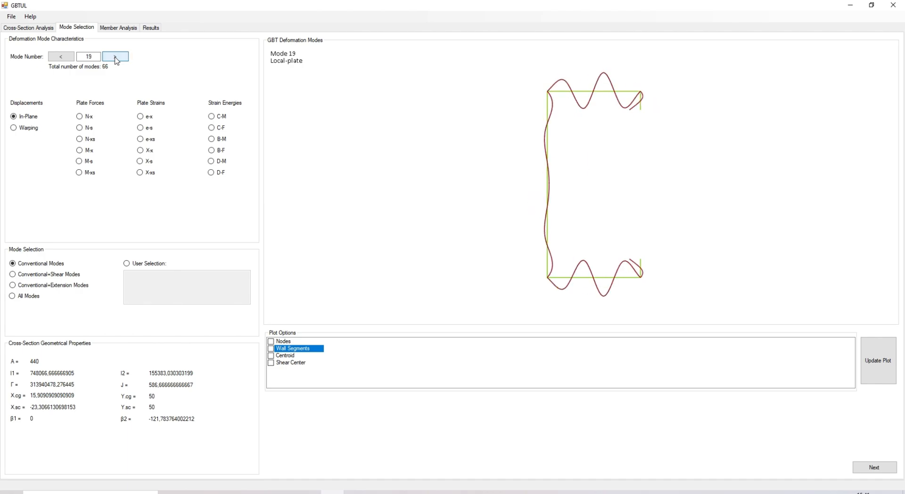
click(116, 57)
click(115, 57)
click(115, 57)
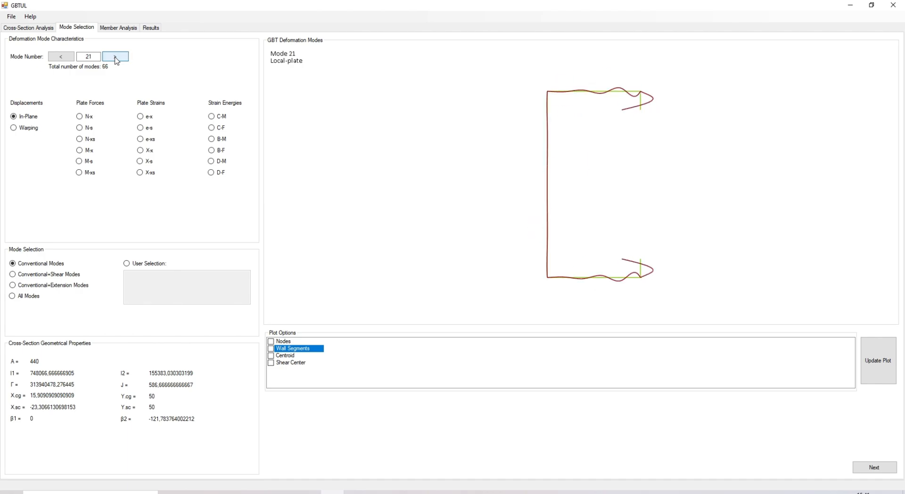
click(116, 57)
click(116, 57)
click(116, 57)
Examine the global and local shear modes from mode 25 to mode 45
click(115, 57)
click(116, 57)
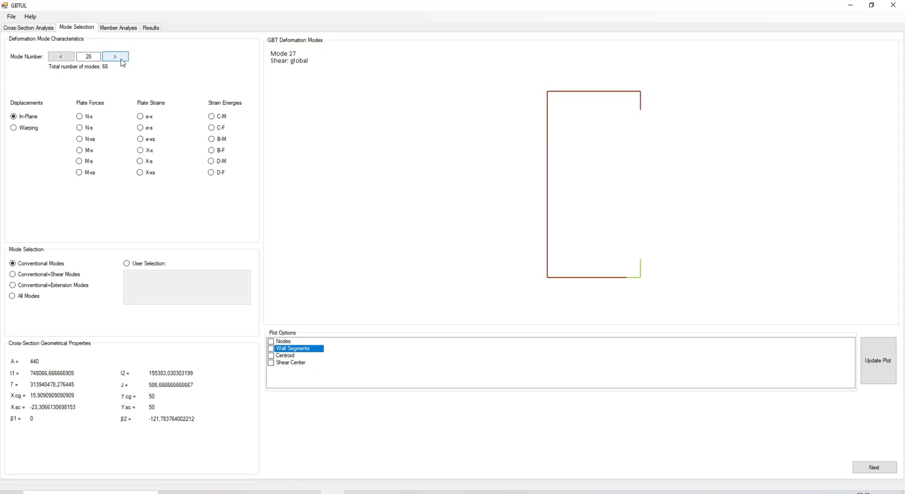
click(121, 59)
click(121, 60)
click(121, 60)
click(121, 60)
click(121, 59)
click(121, 60)
click(121, 59)
click(121, 60)
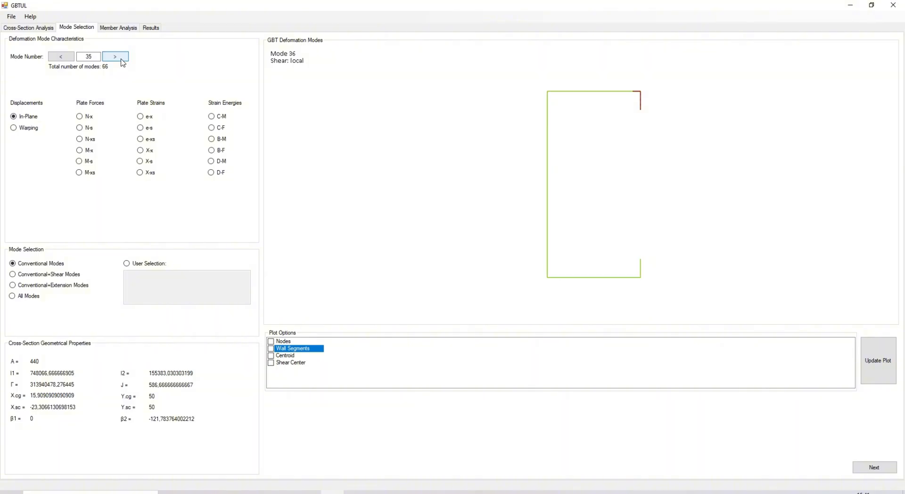
click(121, 59)
click(122, 59)
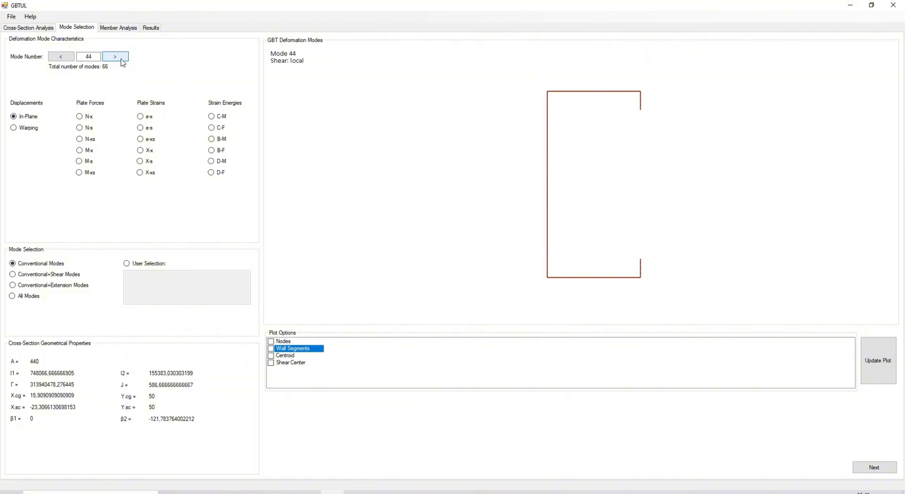
click(122, 60)
Go through the transverse extension modes from mode 46 onward, finishing back at mode 1
click(121, 59)
click(122, 59)
click(122, 62)
click(122, 62)
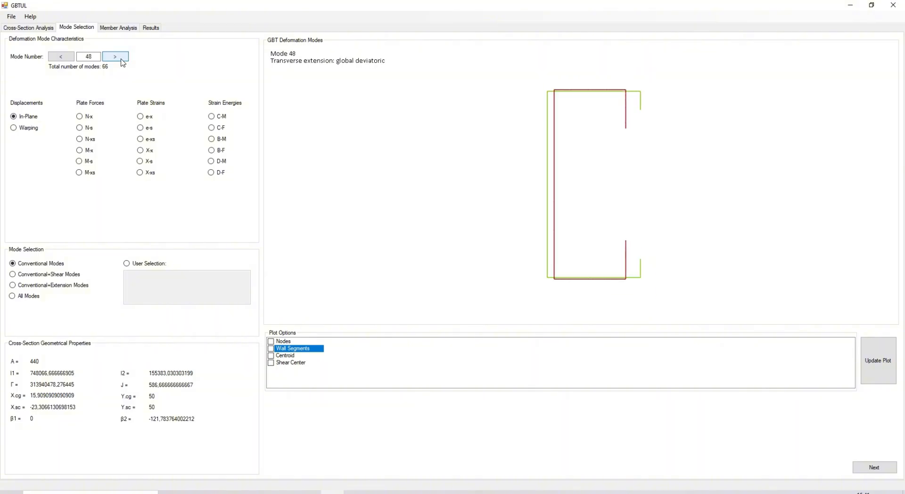
click(122, 61)
click(122, 62)
click(122, 62)
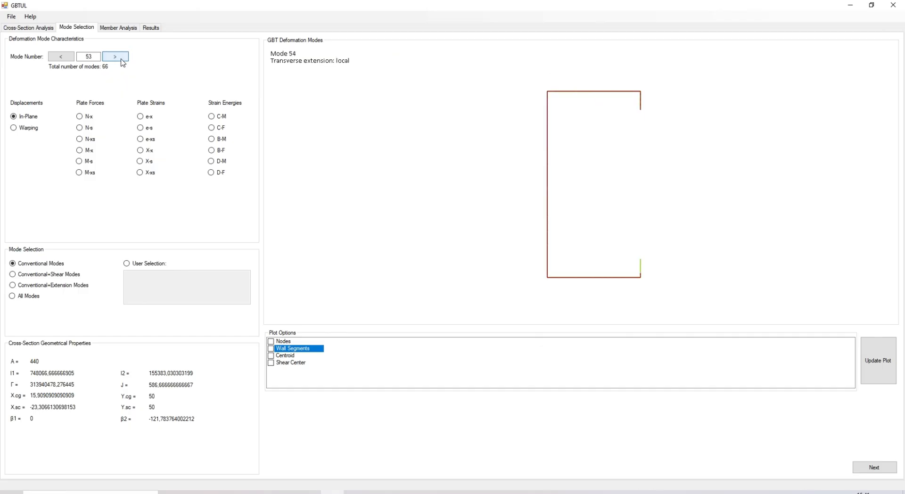
click(123, 61)
click(122, 62)
click(122, 61)
click(122, 62)
click(122, 61)
click(123, 61)
click(122, 62)
click(122, 62)
click(122, 62)
click(122, 62)
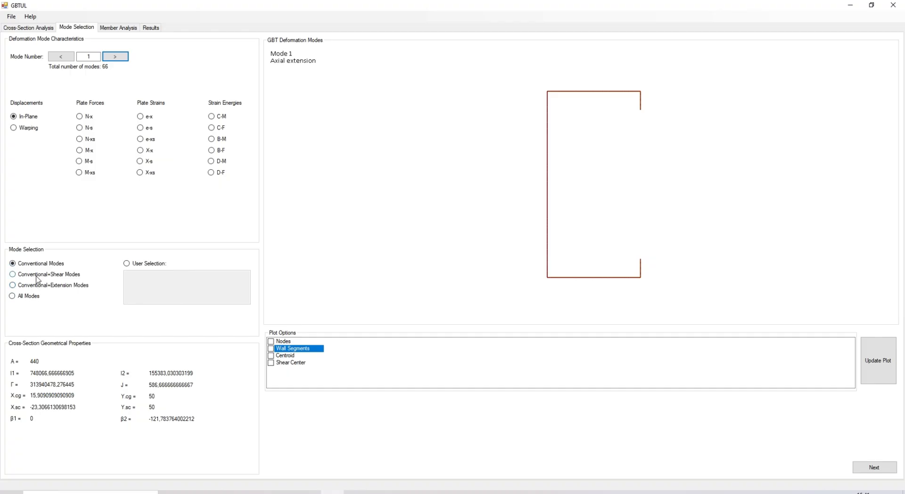
Try the All Modes and Conventional+Extension Modes selections and display shear mode 45
click(12, 296)
double_click(81, 56)
click(115, 57)
click(63, 57)
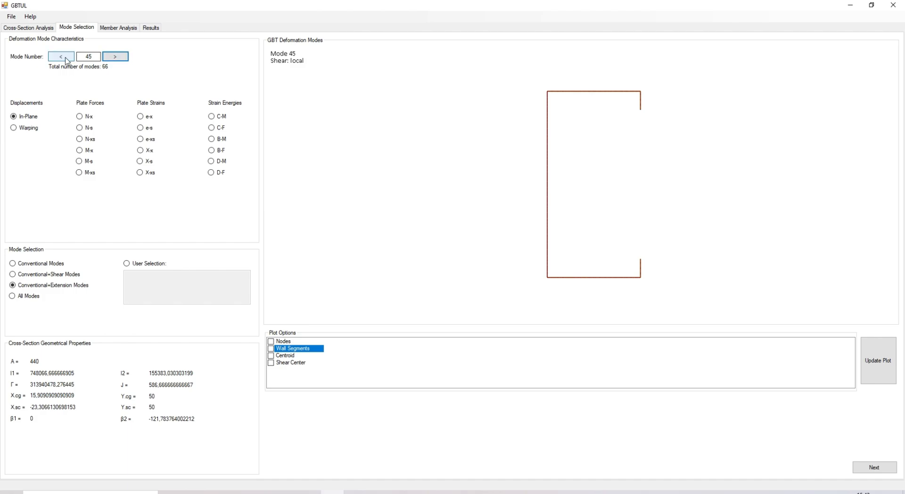
Go back through the shear modes from mode 45 down to local-plate mode 23
click(65, 58)
click(67, 60)
click(67, 59)
click(67, 60)
click(67, 60)
click(67, 59)
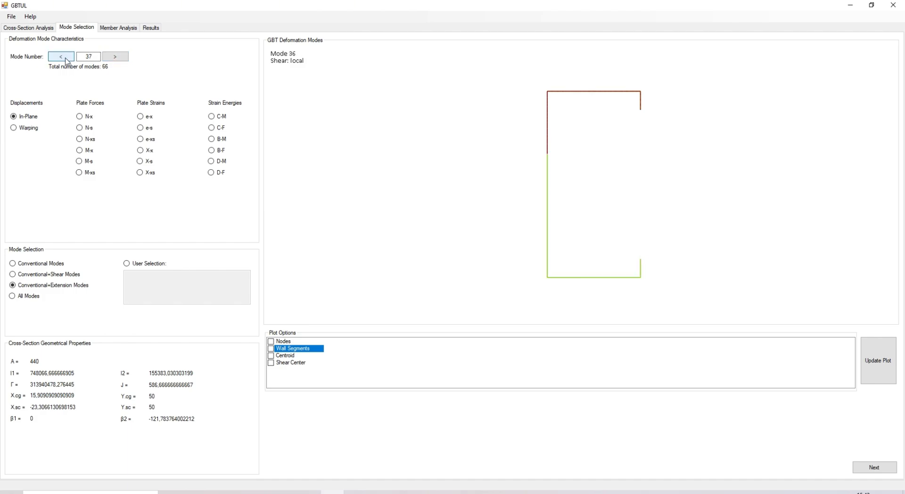
click(67, 60)
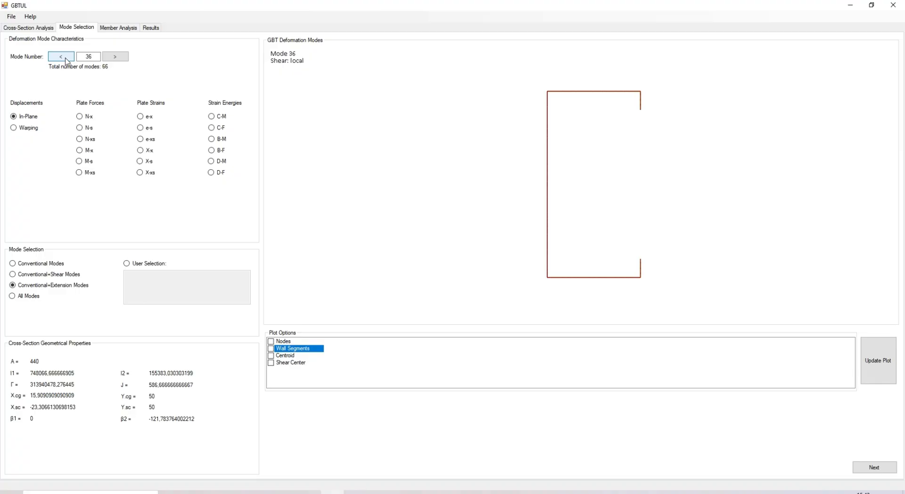
click(67, 59)
click(67, 59)
click(67, 60)
click(67, 59)
click(67, 59)
click(67, 60)
click(66, 60)
click(67, 59)
click(66, 59)
click(67, 59)
click(67, 59)
click(67, 60)
click(67, 59)
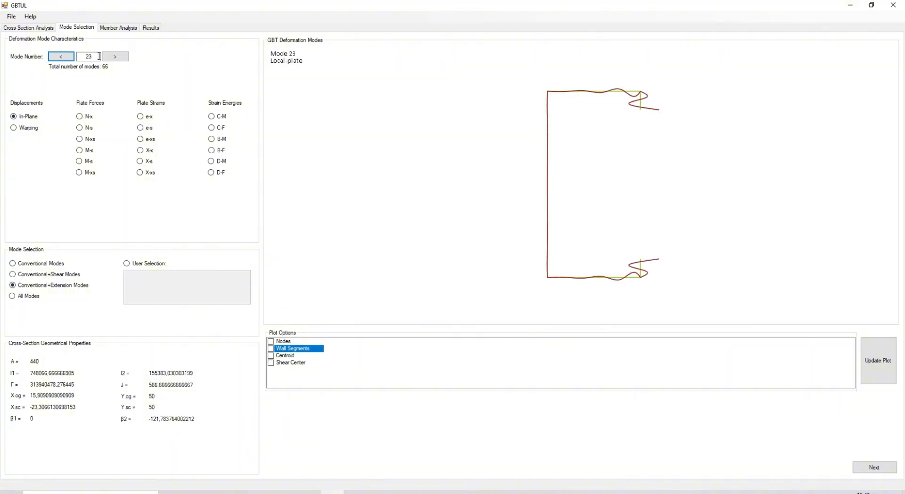
Compare modes 24 and 25 at the boundary between the local-plate and global shear modes
click(123, 60)
click(123, 60)
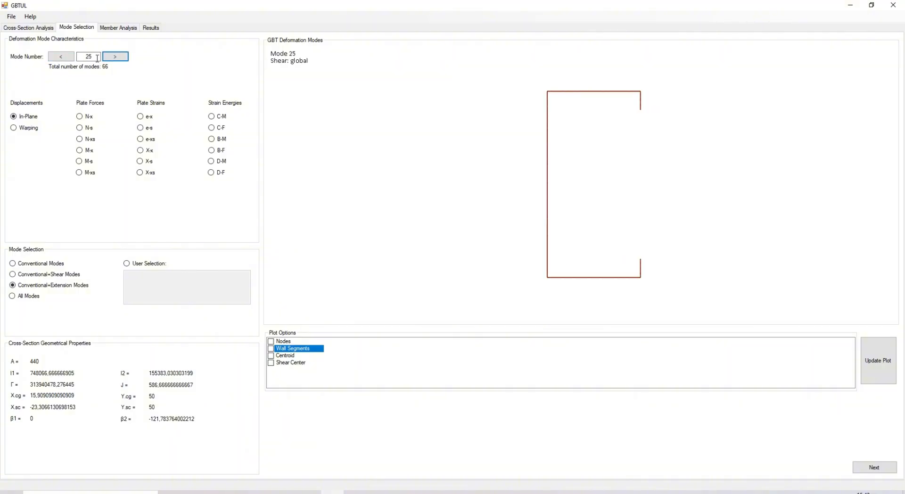
click(61, 56)
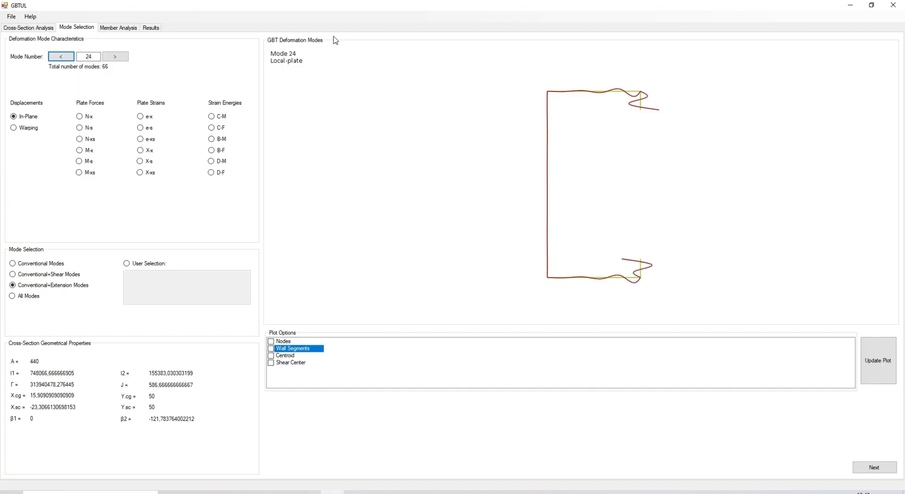
click(116, 56)
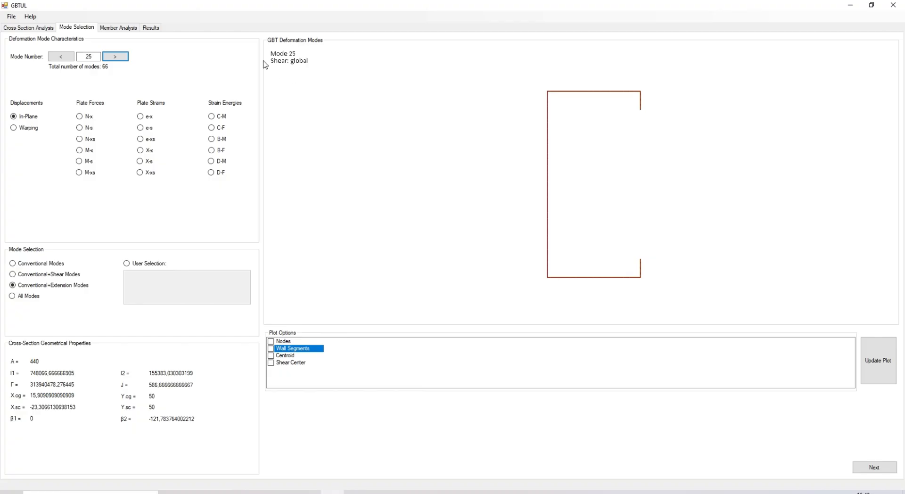
Select Conventional Modes and display mode 24, the last local-plate mode
click(44, 263)
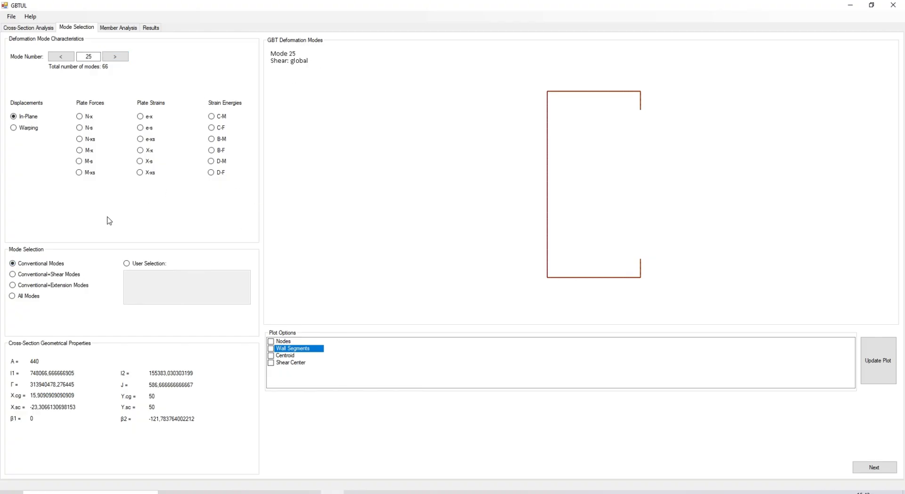
click(62, 57)
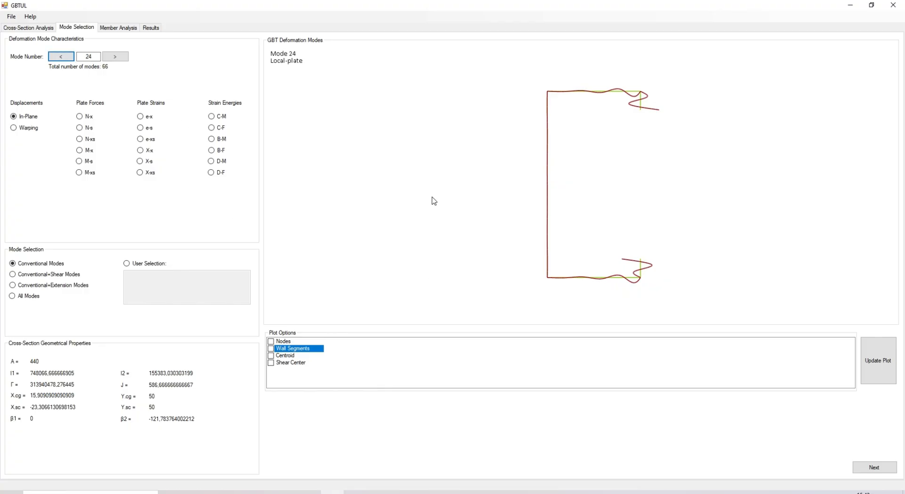
Switch the mode selection to User Selection and enter modes 1 2 3 4
click(158, 263)
click(155, 278)
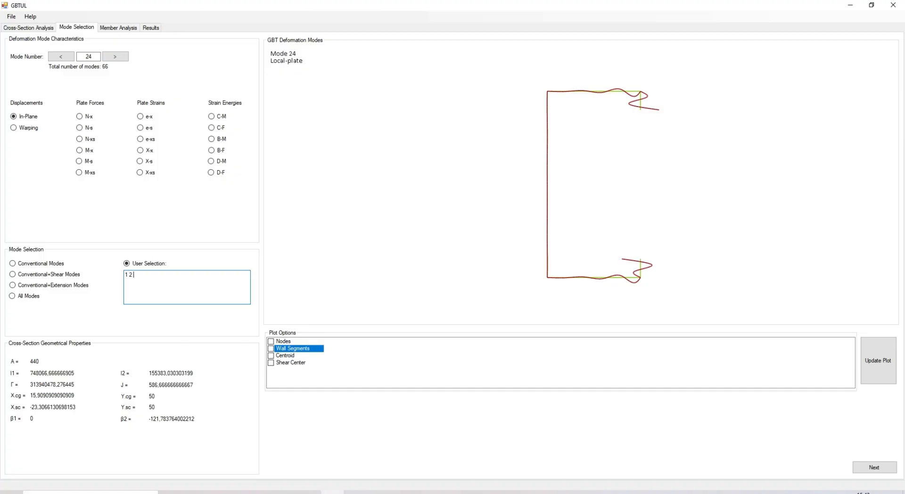
Set the mode number to 1 and examine the axial, bending and torsion modes up to mode 4
double_click(88, 56)
text(1)
click(121, 57)
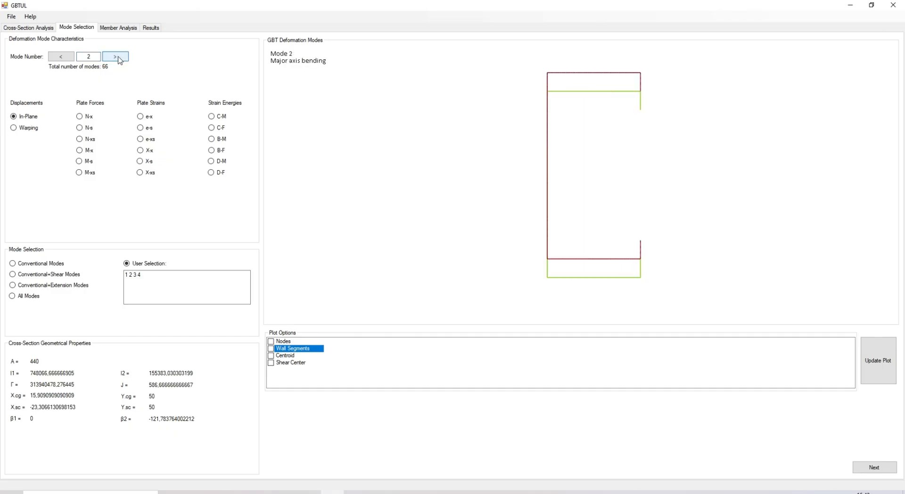
click(61, 57)
click(116, 57)
click(124, 59)
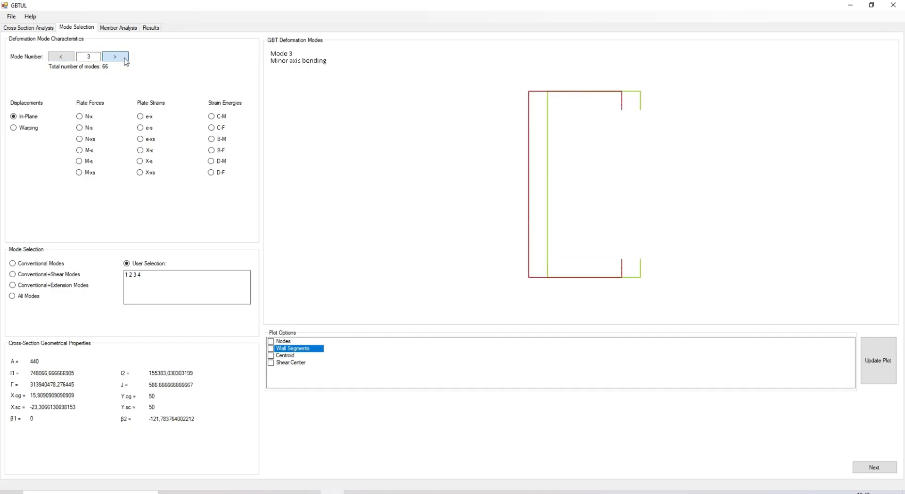
click(125, 61)
Set the mode selection back to Conventional Modes and proceed to the member analysis
click(190, 277)
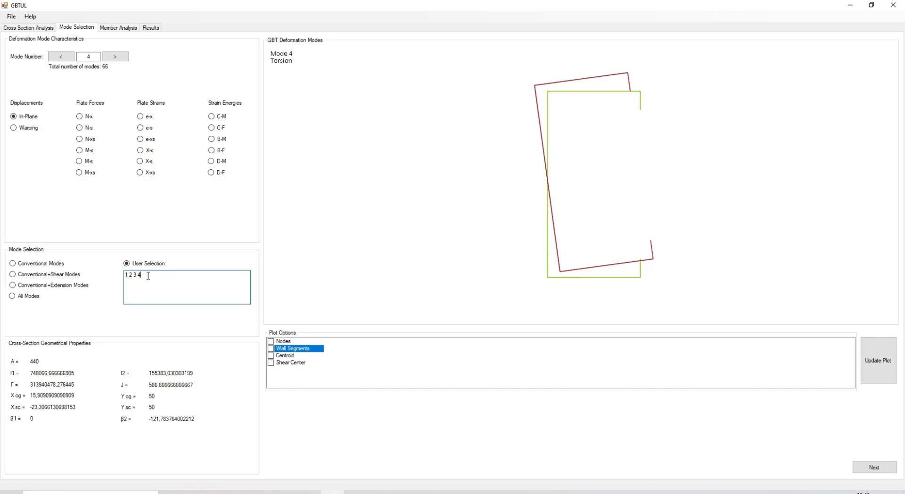
click(49, 264)
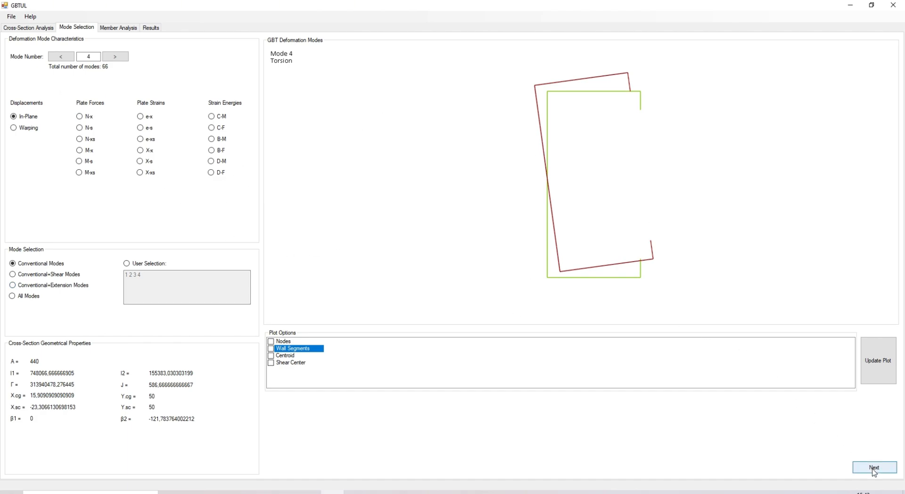
click(112, 28)
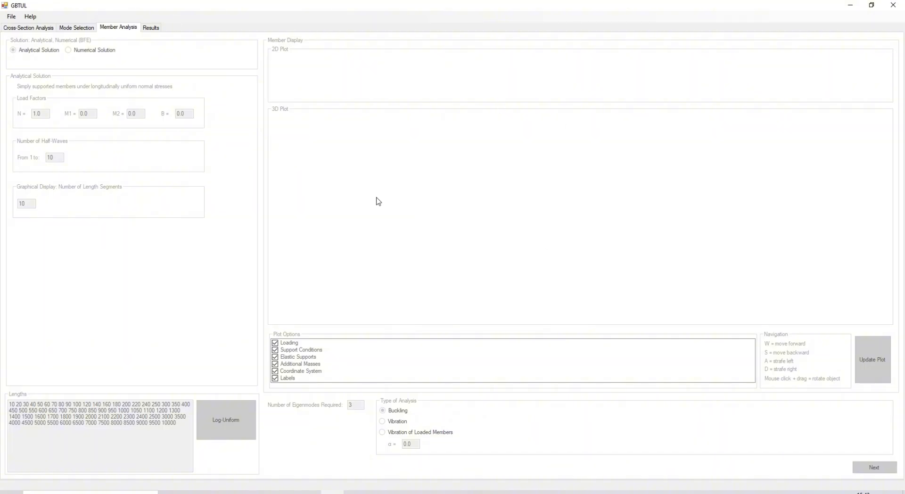
click(92, 29)
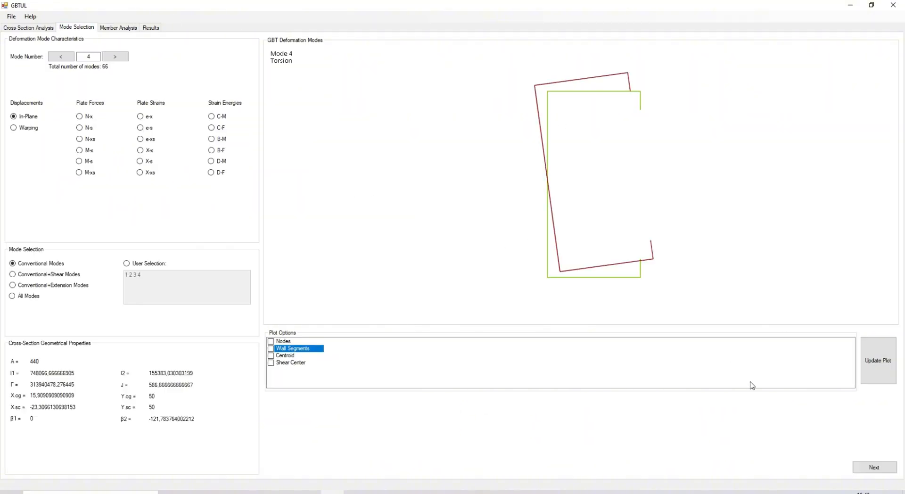
click(875, 468)
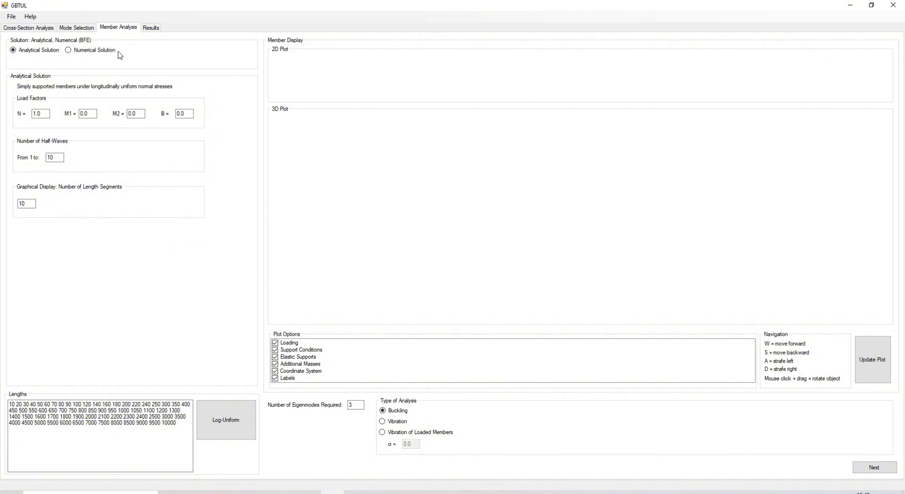
Choose the Numerical Solution for the member analysis and view the available support conditions
click(97, 51)
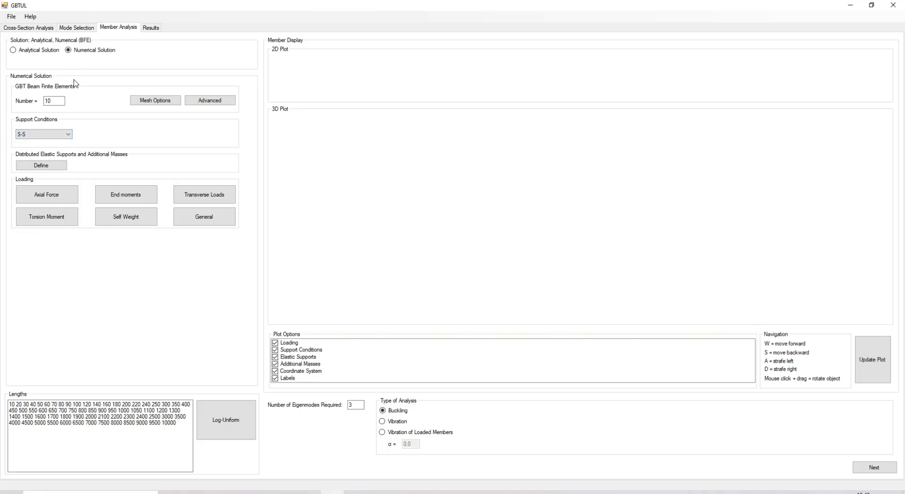
click(61, 133)
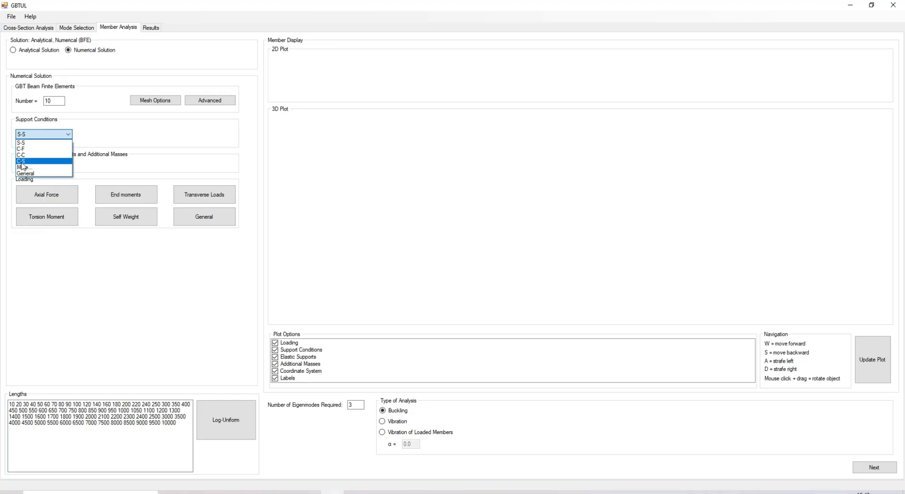
click(97, 113)
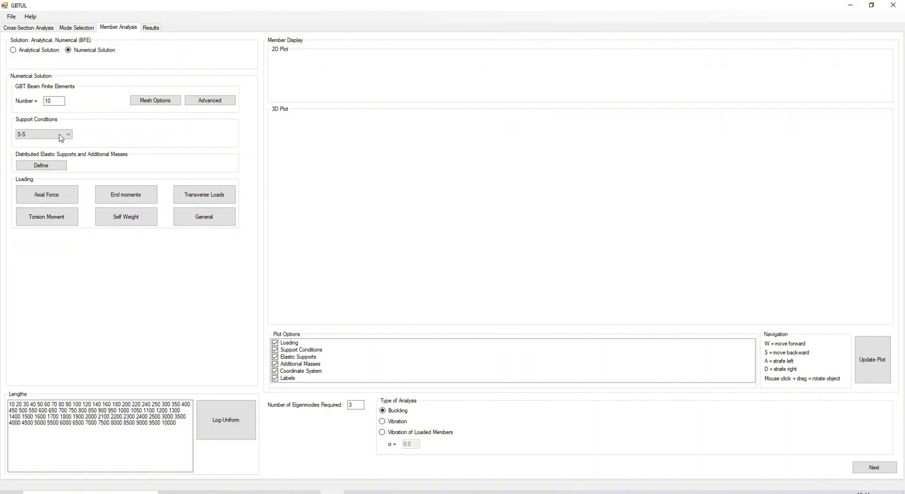
Switch the member analysis to the Analytical Solution
click(54, 102)
click(54, 103)
drag(57, 98, 43, 98)
click(43, 53)
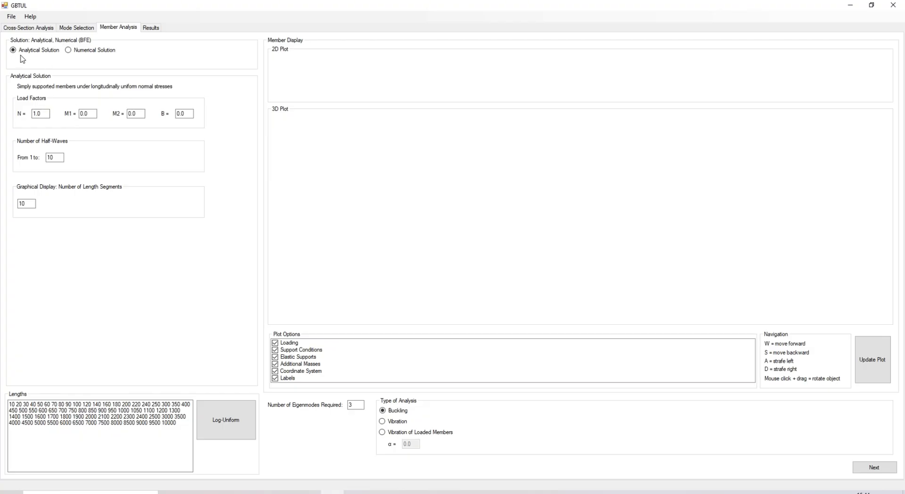
Update the member plot and inspect the axially compressed member in 3D
click(46, 114)
click(128, 115)
click(43, 113)
click(87, 114)
click(868, 366)
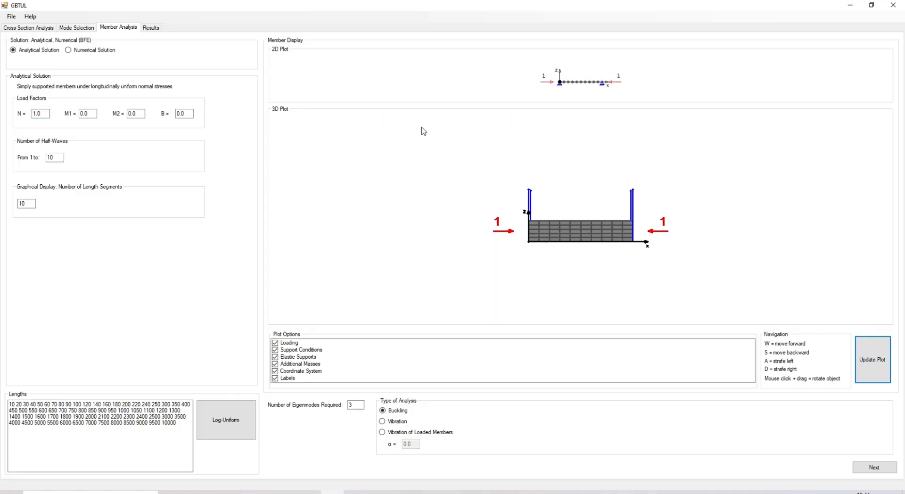
drag(595, 233, 616, 252)
drag(557, 237, 603, 213)
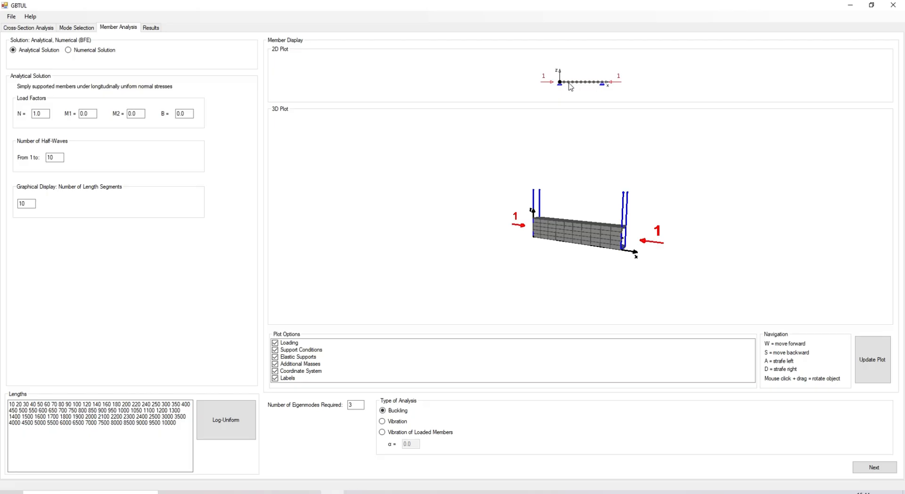
Set load factor N to 0 and M1 to 1, update the plot and inspect the member under end moments in 3D
click(49, 113)
double_click(82, 113)
double_click(41, 114)
text(0)
double_click(88, 114)
text(1)
click(138, 114)
click(872, 360)
drag(670, 240, 378, 238)
drag(633, 244, 713, 231)
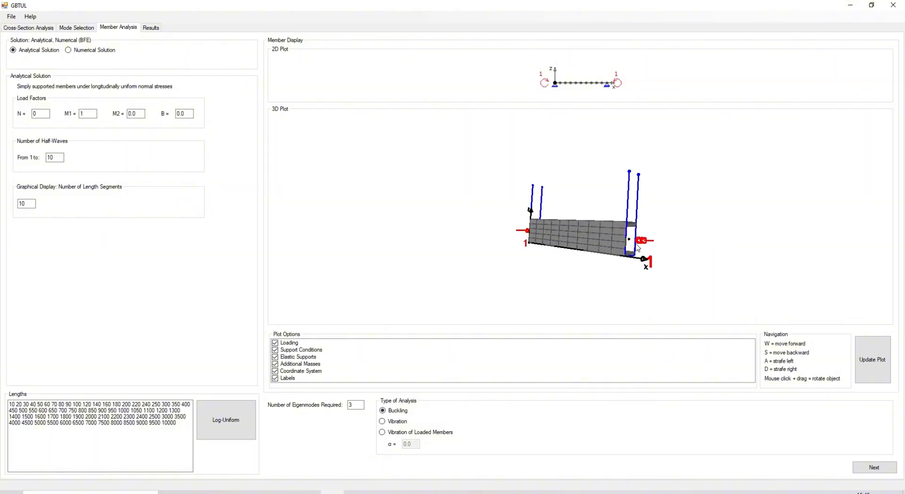
drag(606, 247, 705, 267)
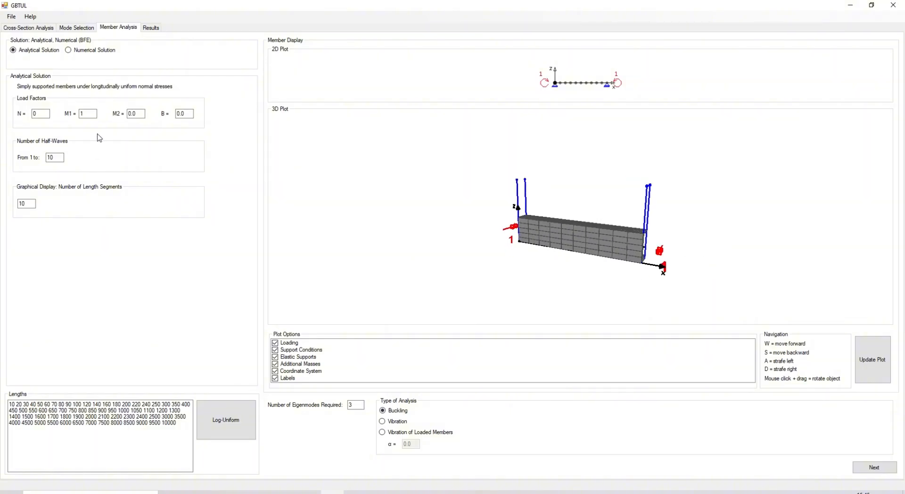
Set load factor M1 to 0 and N to 1, and update the member plot
click(89, 114)
drag(85, 115, 25, 115)
text(0)
text(1)
click(866, 349)
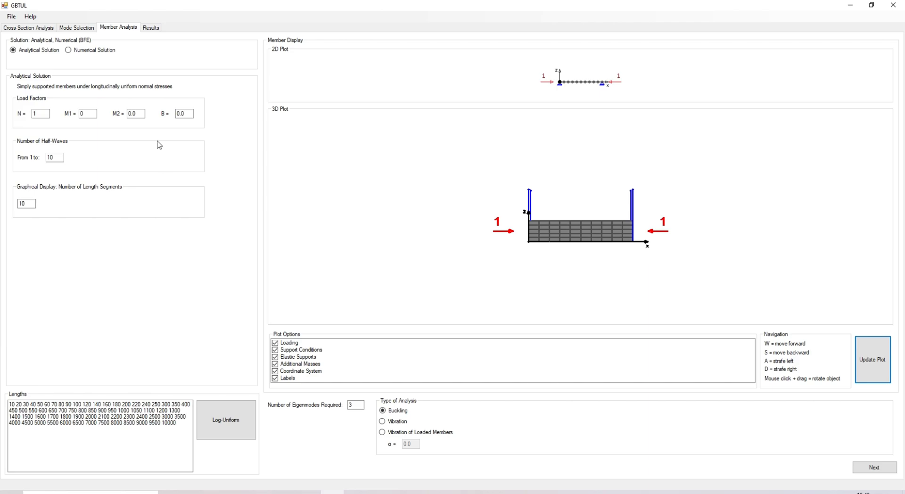
Limit the number of half-waves to 1 and generate log-uniform member lengths from 50 to 2000
click(42, 113)
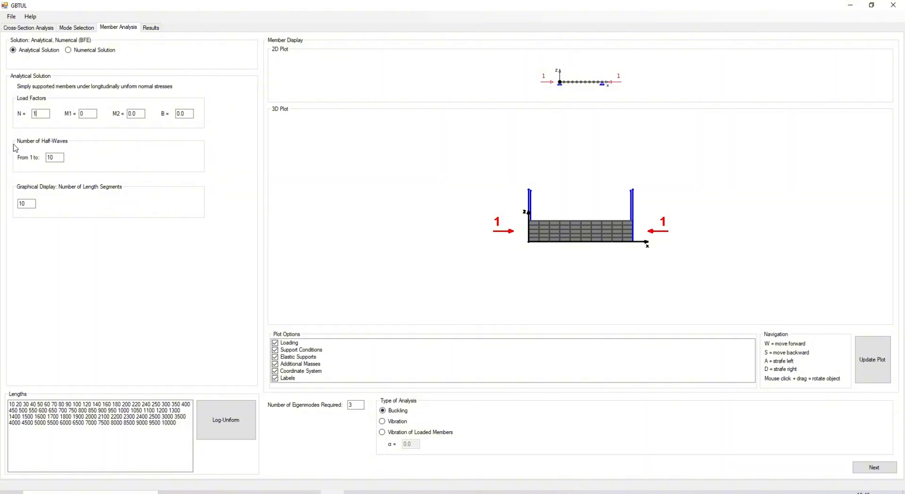
double_click(58, 156)
click(238, 432)
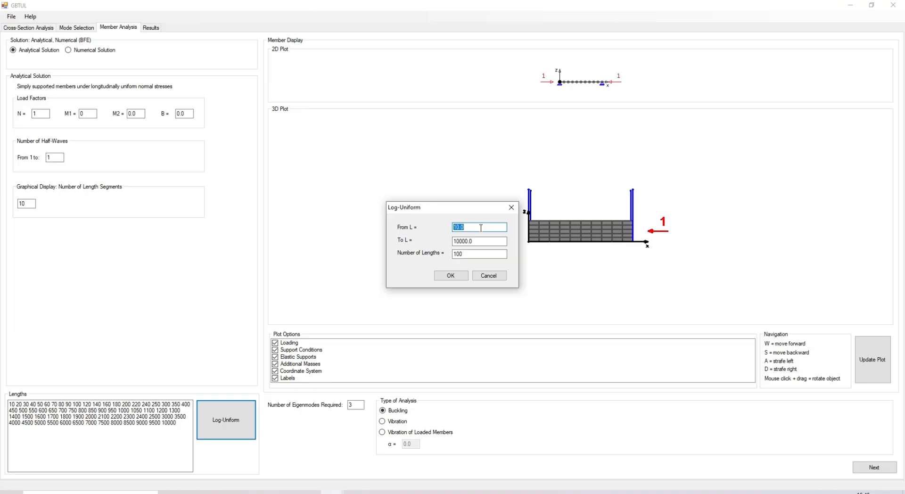
text(50)
key(Tab)
text(2)
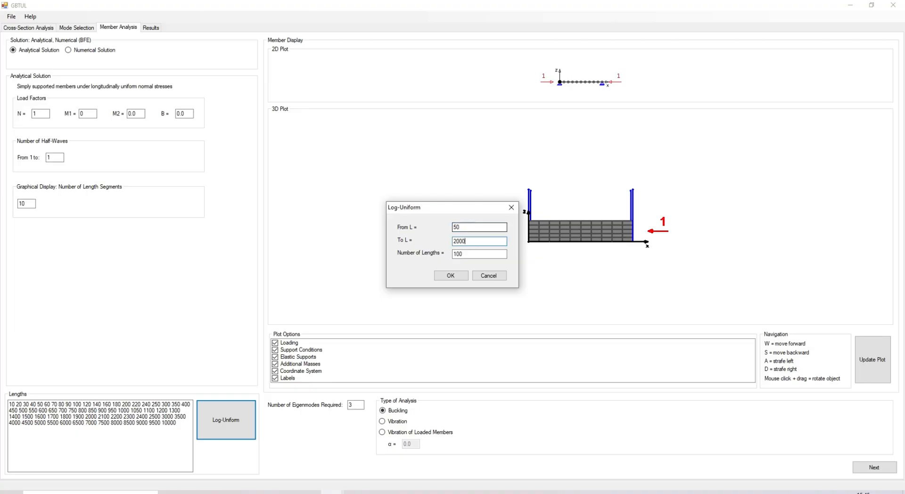
key(Tab)
key(Tab)
key(Return)
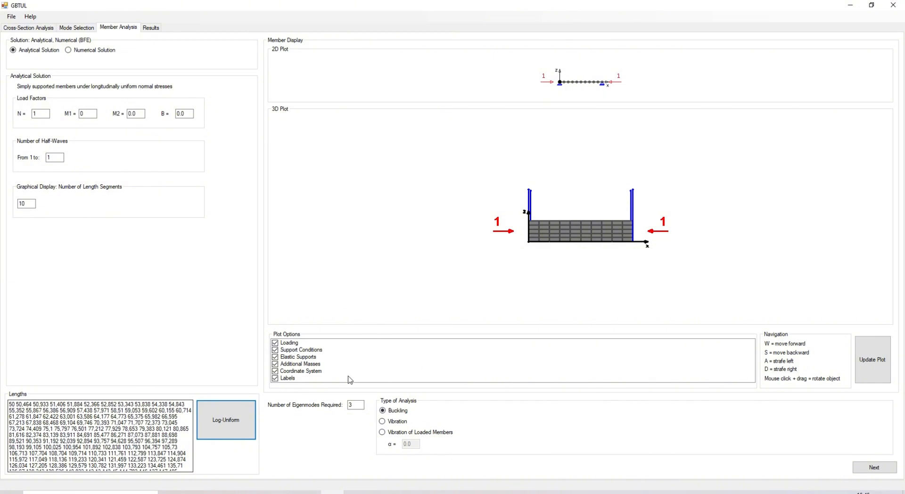
Run the buckling analysis with 3 required eigenmodes and show only the selected eigenmode's curve in the results
click(350, 405)
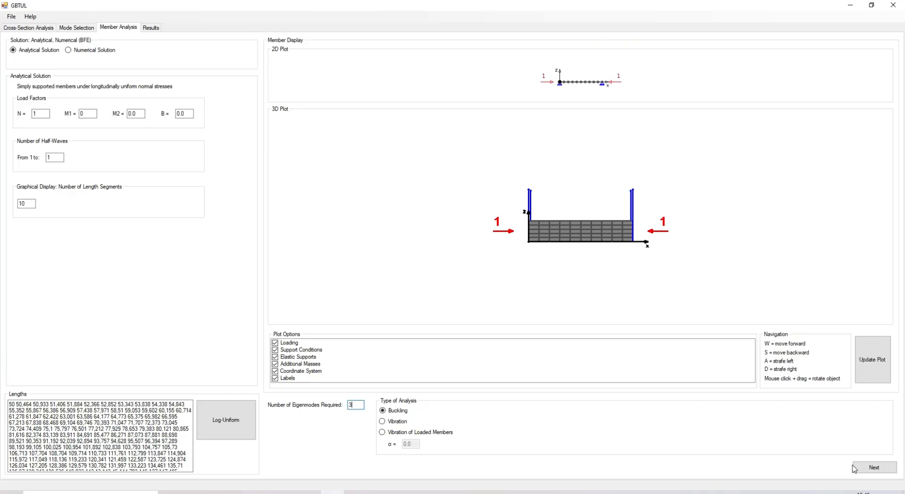
click(874, 468)
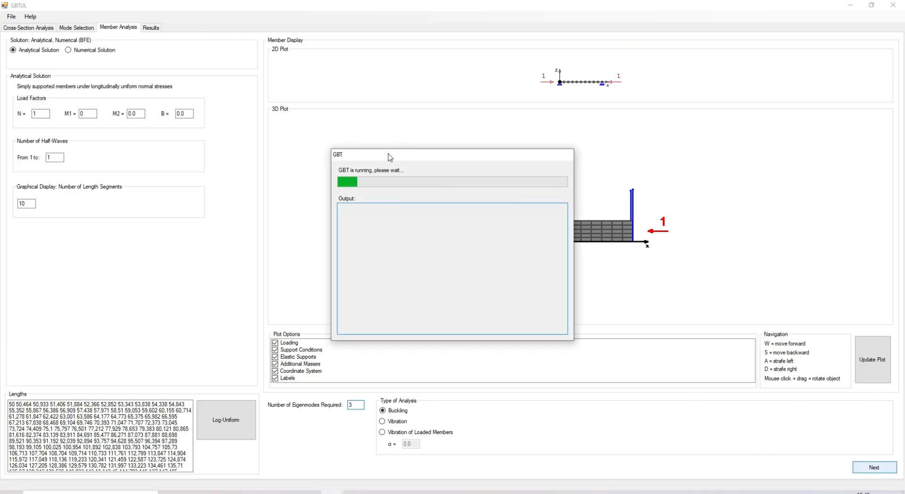
drag(389, 155, 447, 175)
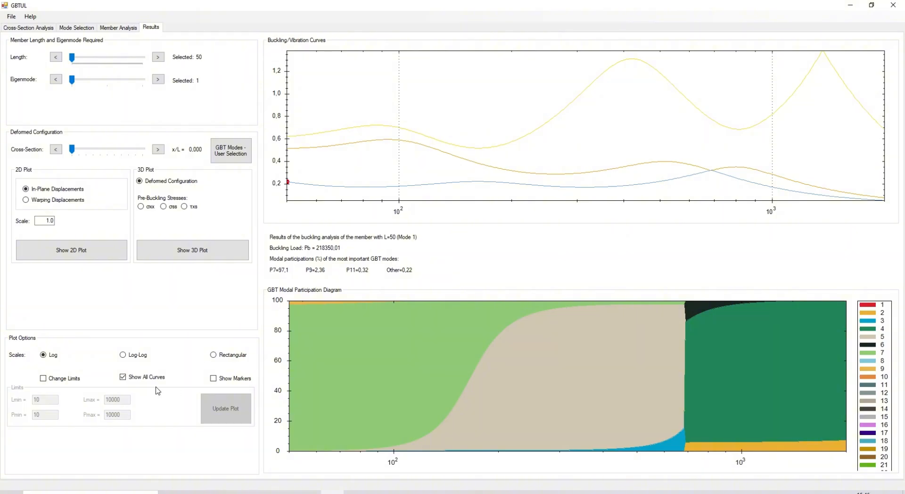
click(123, 379)
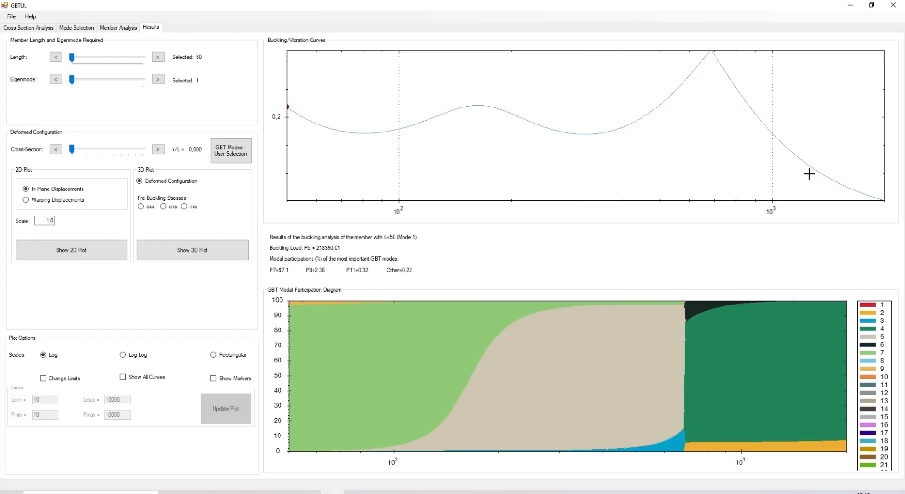
Select member length 274.009 and compare the buckling curves and modal participations of eigenmodes 1 to 3
drag(71, 57, 105, 60)
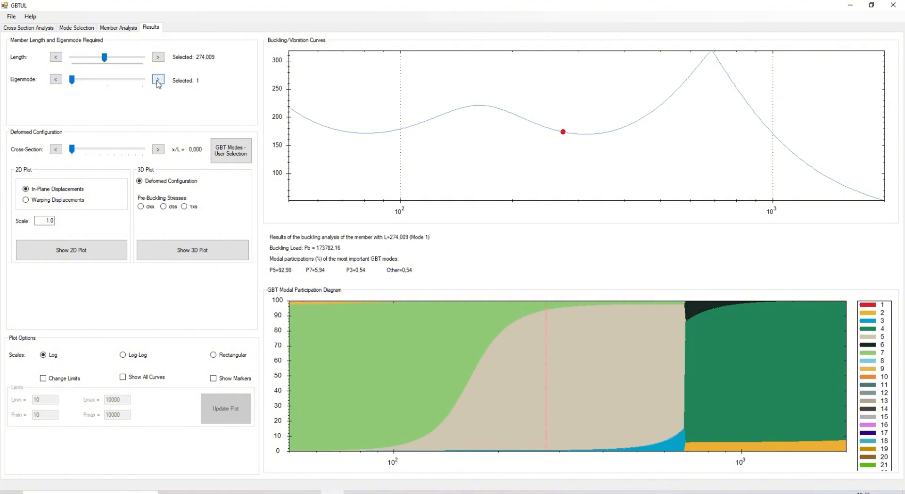
click(159, 80)
click(158, 80)
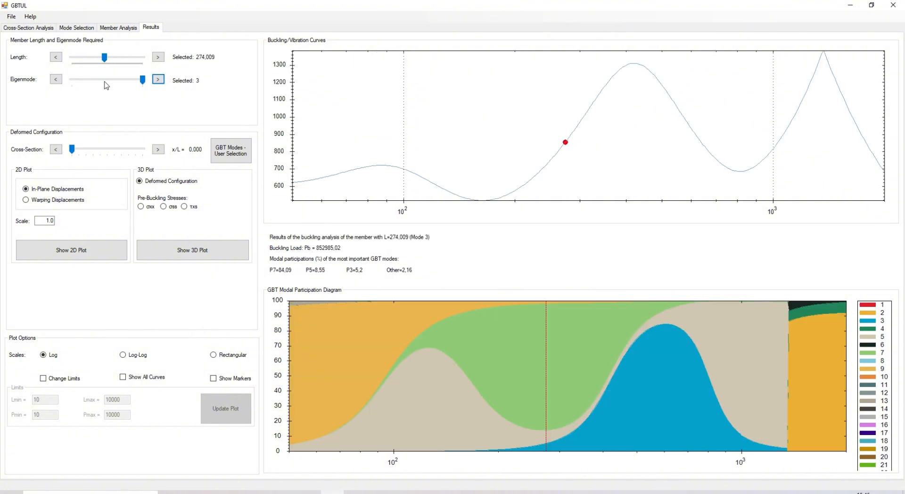
click(56, 80)
click(56, 80)
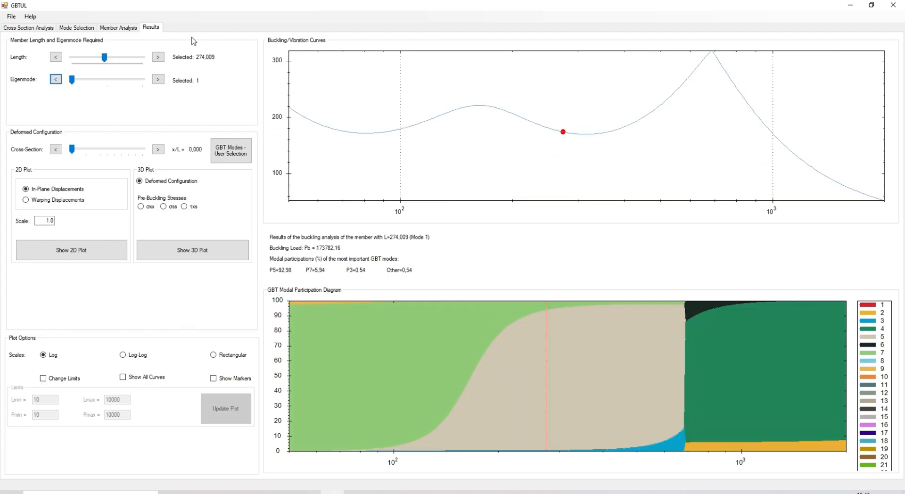
Select member length 80.121 for eigenmode 1 and examine the shapes of GBT deformation modes 5 to 8
drag(107, 59, 82, 60)
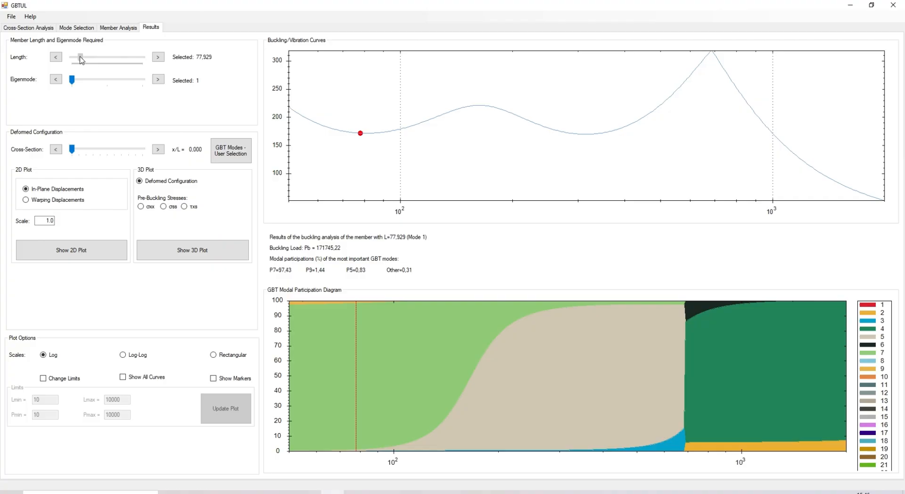
drag(82, 60, 82, 59)
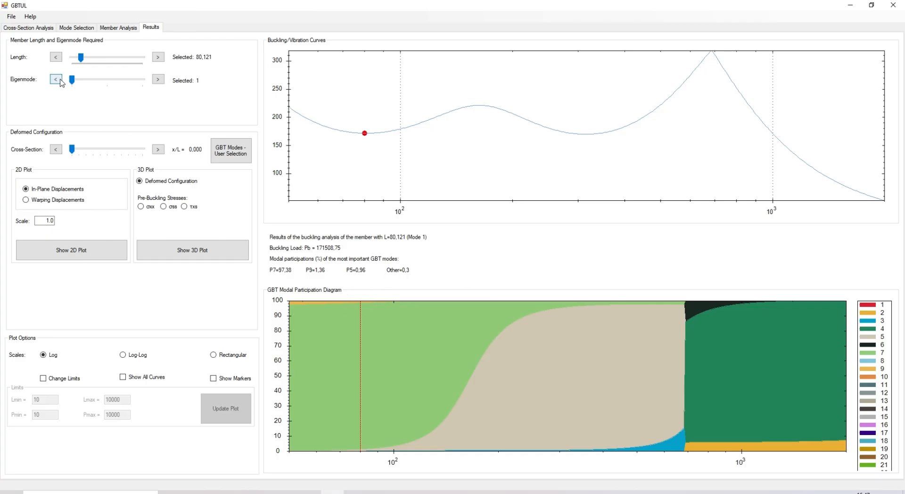
click(80, 29)
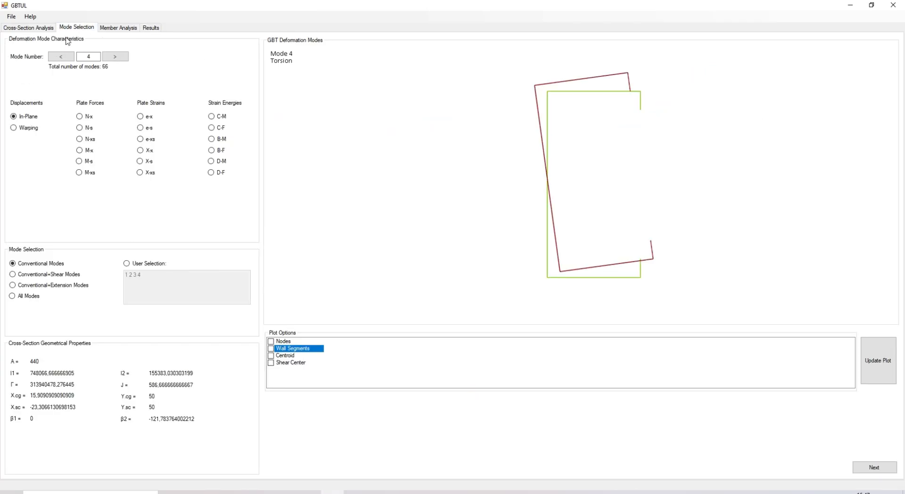
click(115, 57)
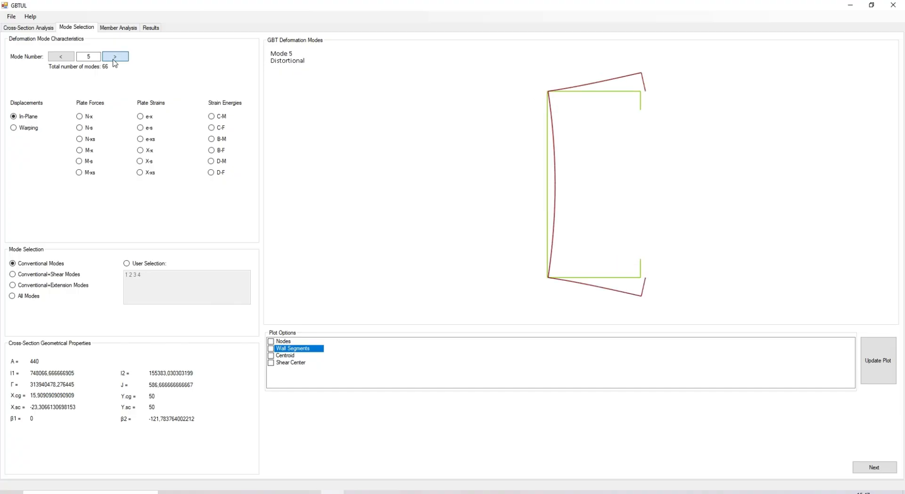
click(115, 58)
click(60, 57)
click(115, 56)
click(116, 56)
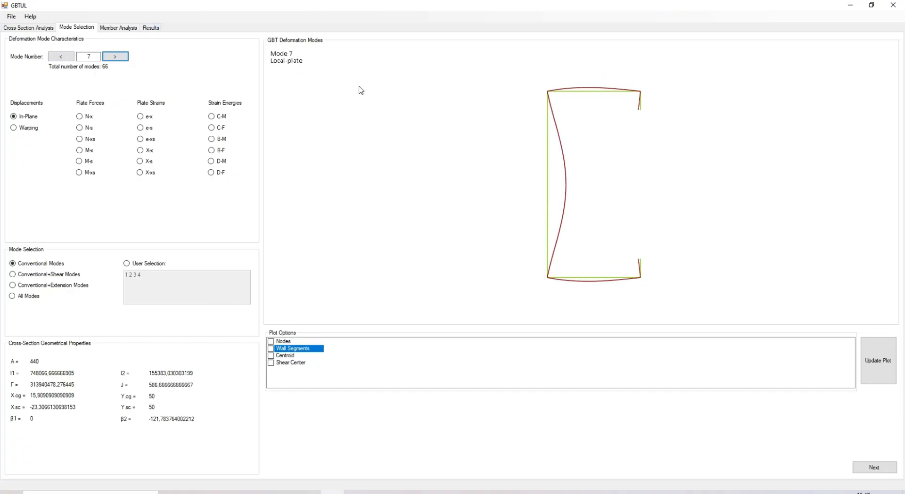
click(116, 57)
click(116, 56)
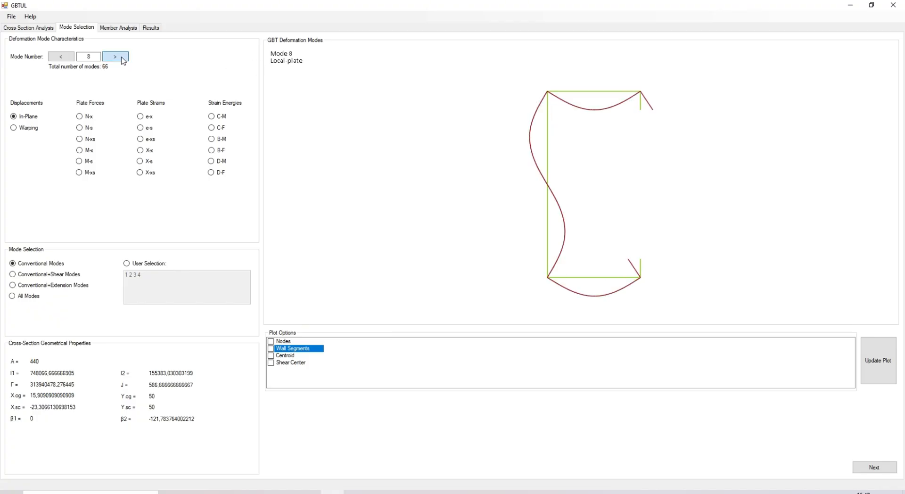
click(152, 28)
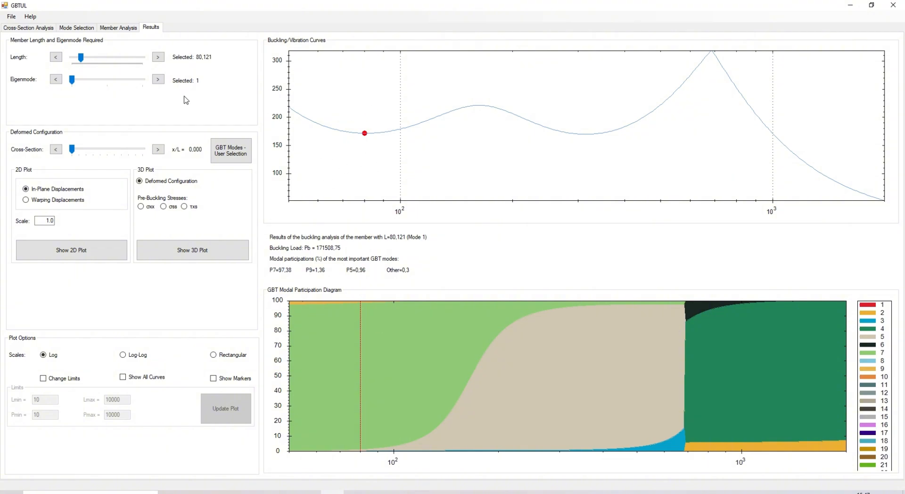
Set the deformed cross-section position to x/L = 0.500 and view its in-plane displacements as a 2D plot
click(157, 150)
click(158, 149)
click(56, 150)
click(158, 150)
click(158, 149)
click(158, 150)
click(158, 150)
click(78, 252)
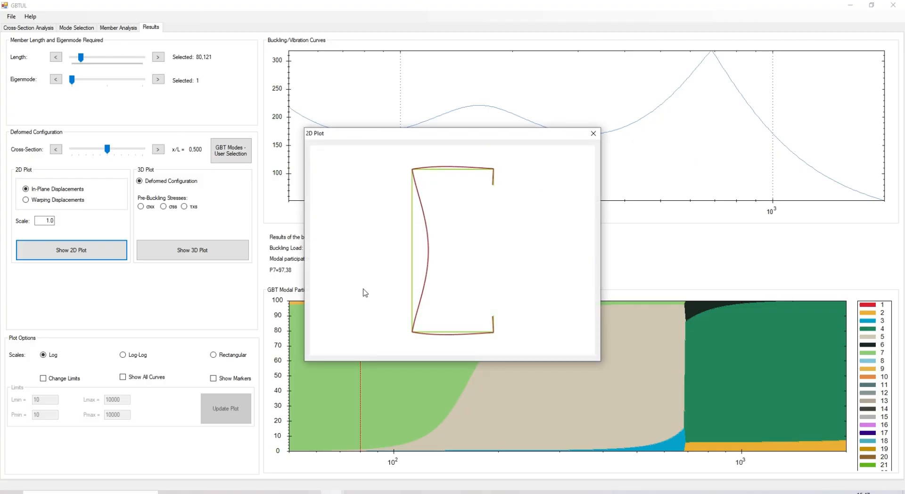
click(594, 133)
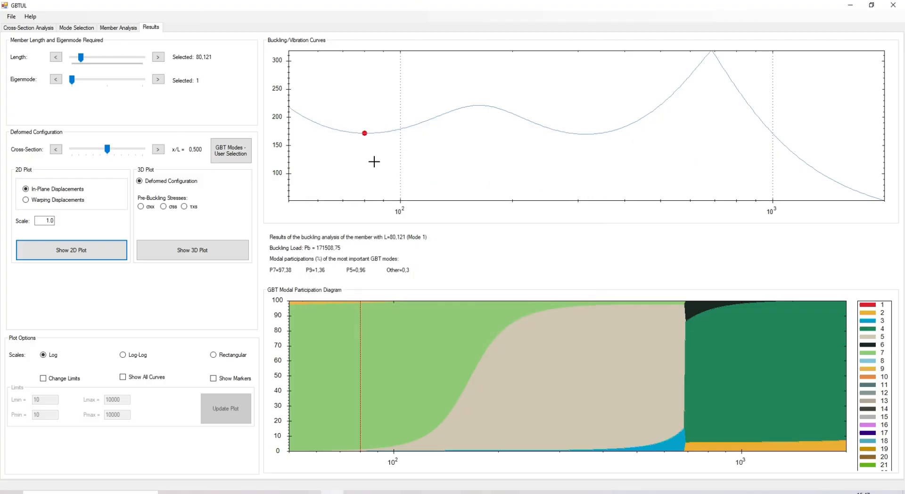
View the deformed configuration of the 80.121-long member as a 3D plot from several angles
click(211, 255)
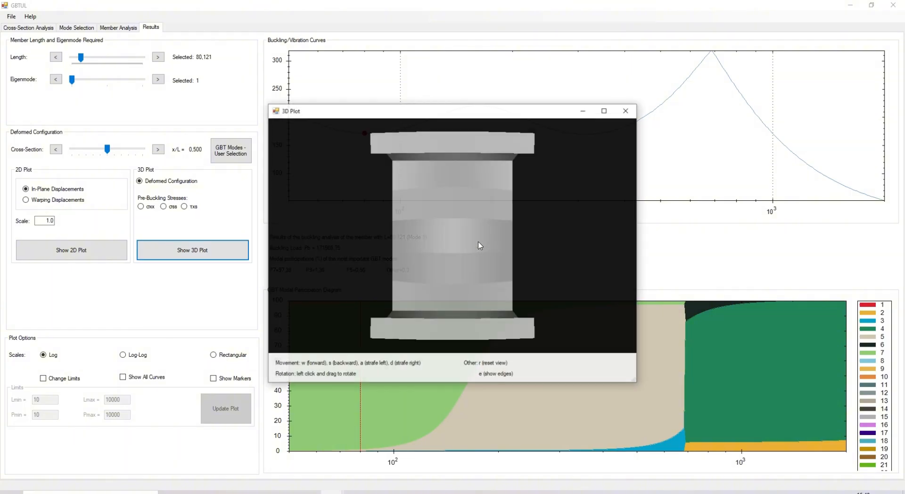
mouse_move(479, 246)
mouse_down()
mouse_move(529, 255)
mouse_move(434, 217)
mouse_move(492, 283)
mouse_move(346, 237)
mouse_move(366, 291)
mouse_move(504, 293)
mouse_move(402, 279)
mouse_move(469, 287)
mouse_move(404, 292)
mouse_move(310, 262)
mouse_move(296, 283)
mouse_move(401, 253)
mouse_move(433, 258)
mouse_move(467, 236)
mouse_up()
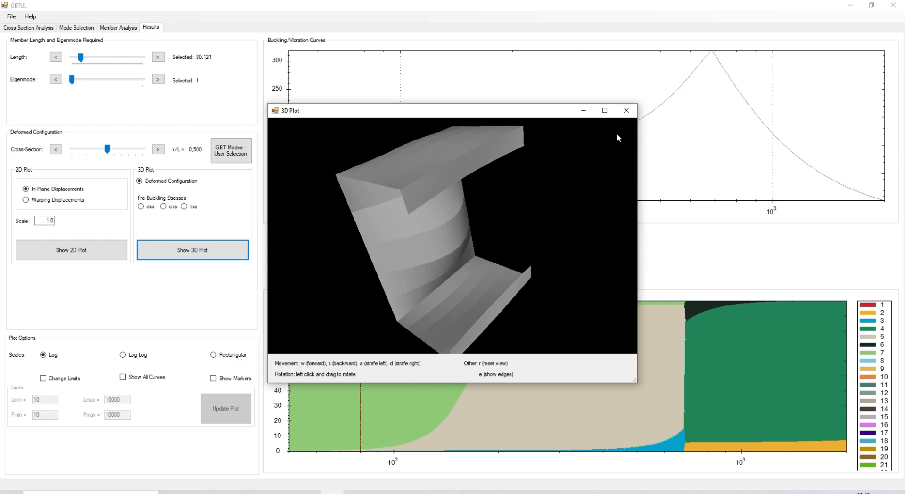
click(627, 110)
click(204, 250)
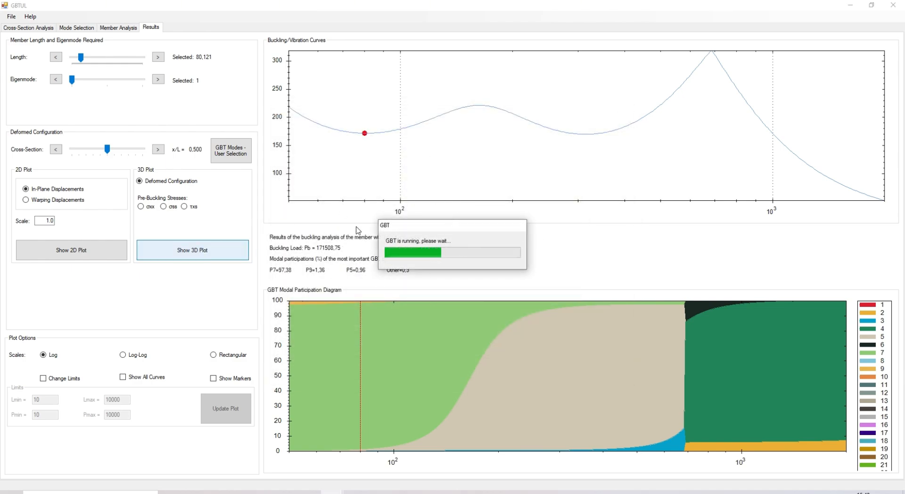
drag(420, 202, 473, 261)
drag(399, 112, 458, 90)
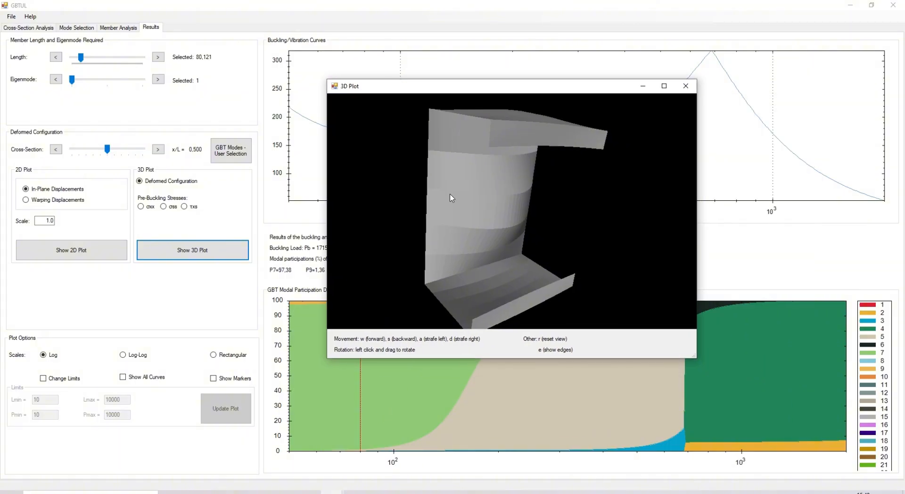
drag(452, 198, 618, 127)
click(685, 87)
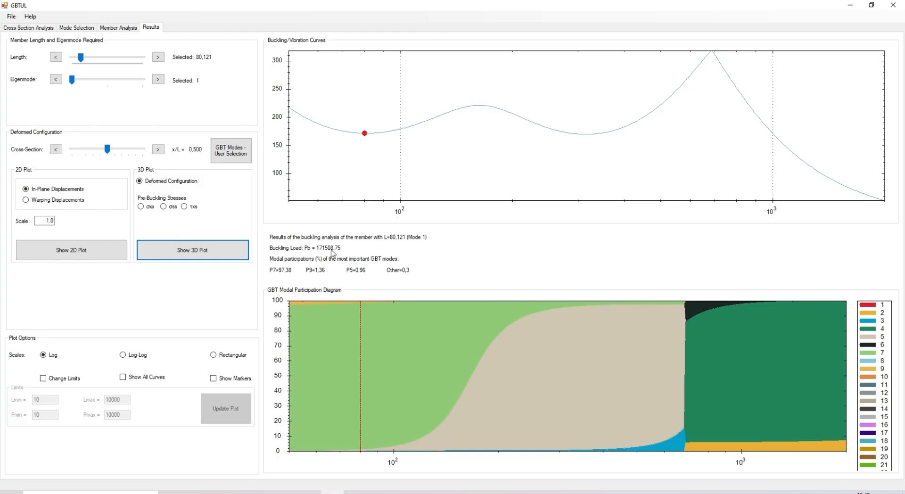
Select member length 332.724, examine the shape of GBT deformation mode 5 and return to the buckling results
drag(80, 57, 108, 59)
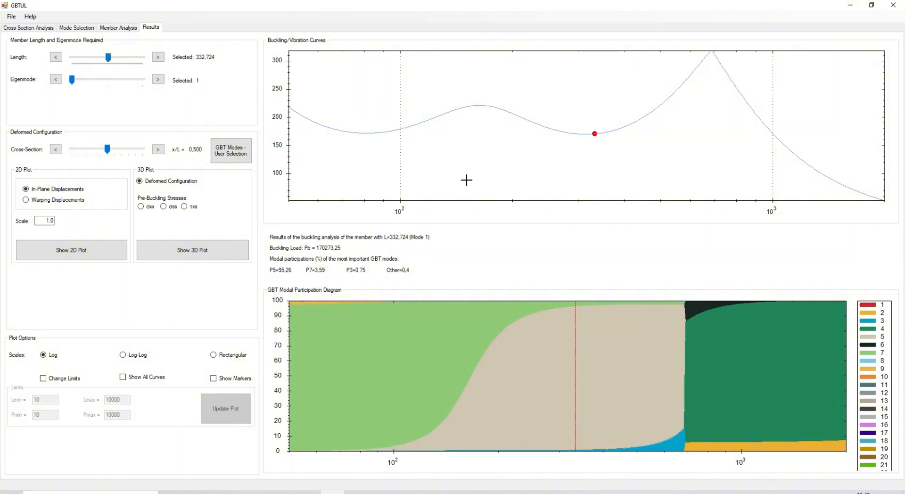
click(84, 27)
click(63, 59)
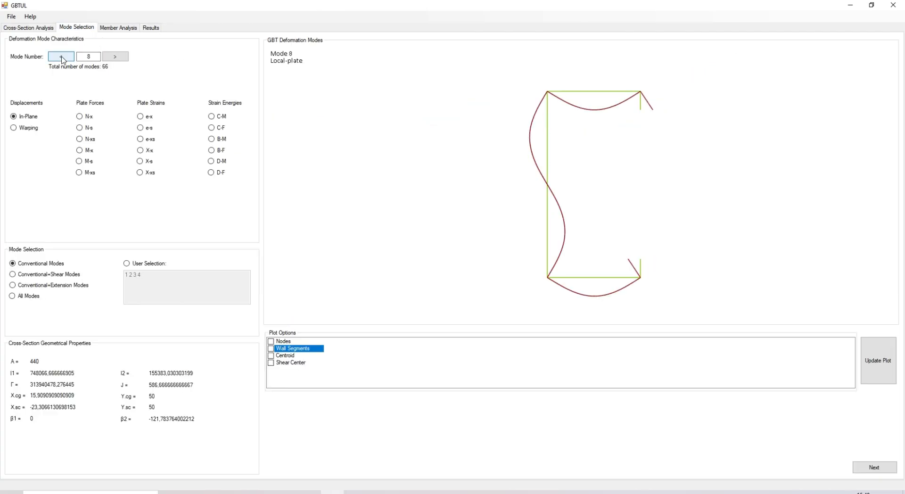
click(63, 58)
click(63, 58)
click(62, 58)
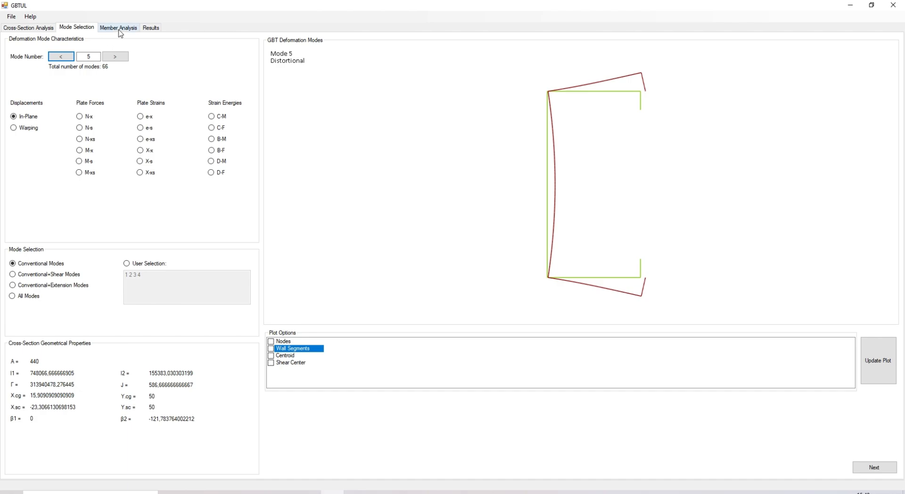
click(151, 28)
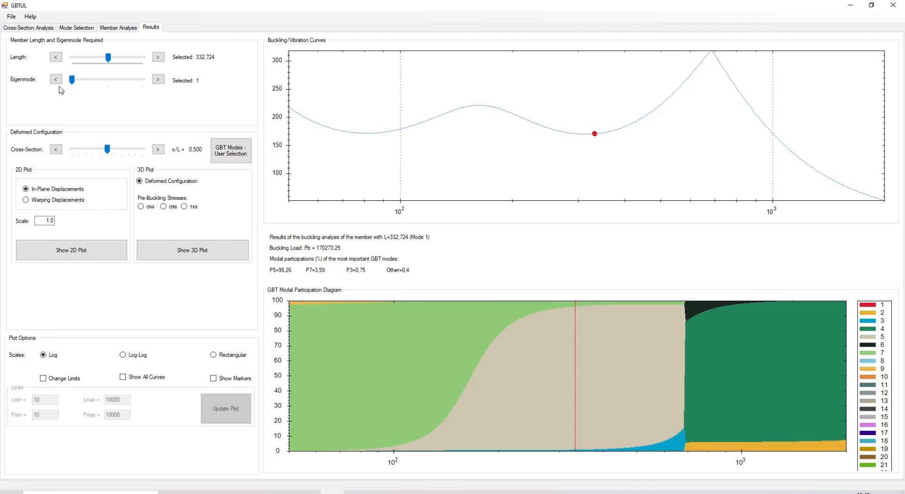
Step through member lengths between 332.724 and 311.873 to locate the curve's second local minimum, selecting length 314.769
click(55, 57)
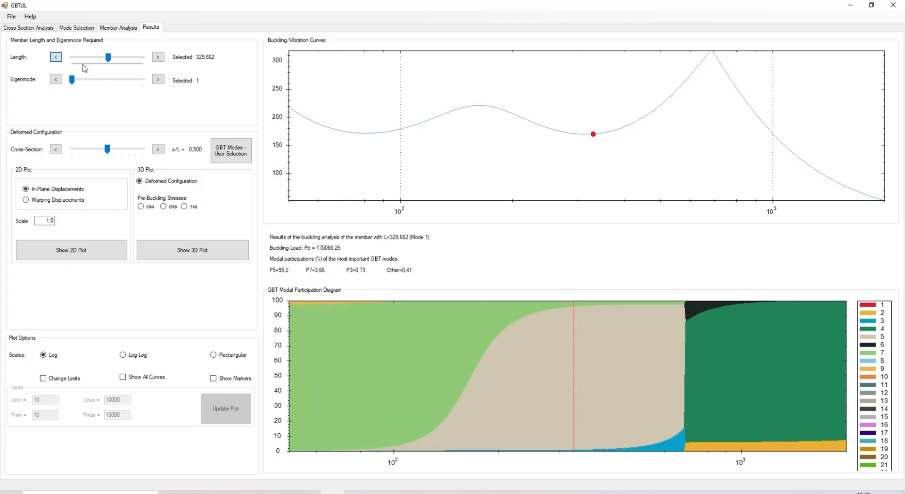
click(57, 60)
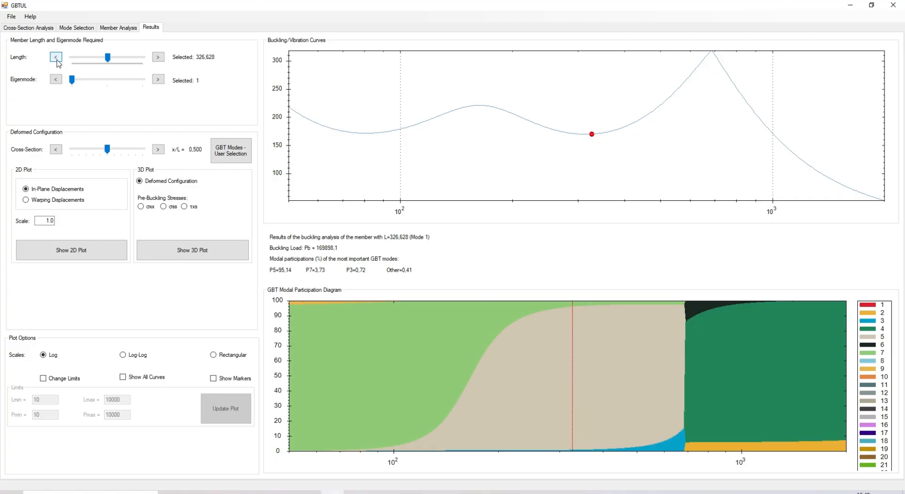
click(57, 60)
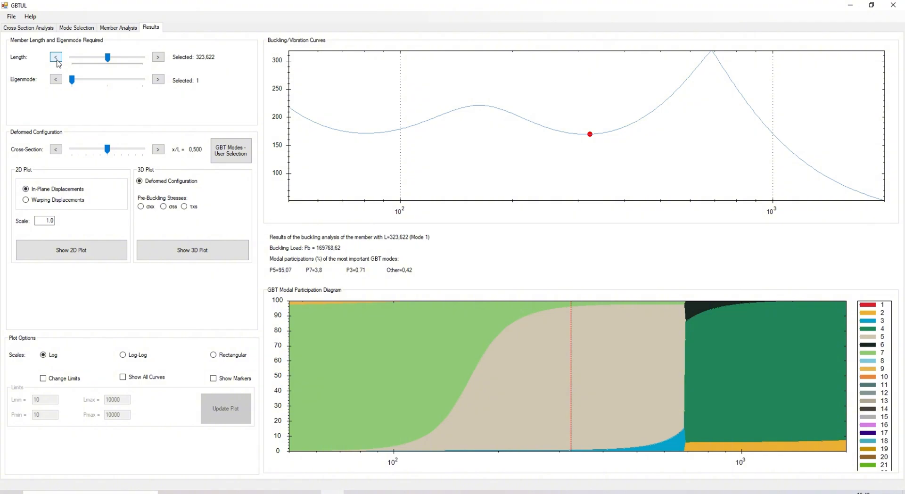
click(159, 59)
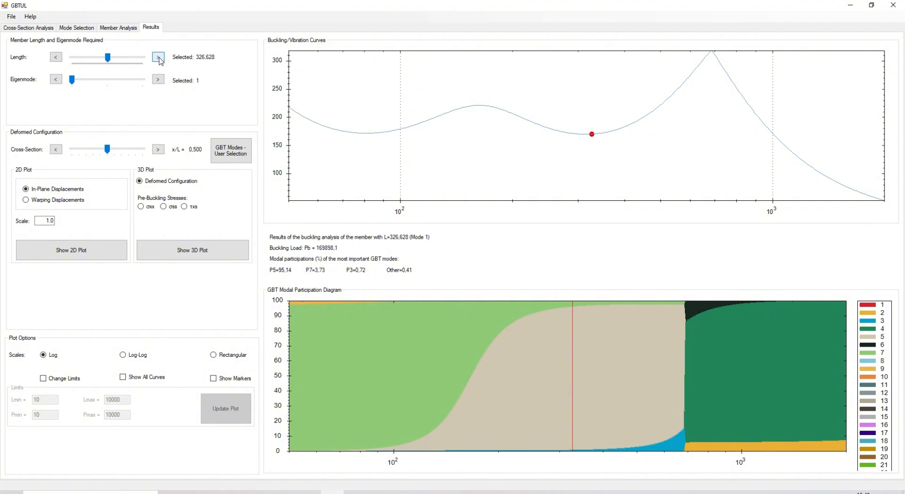
click(57, 60)
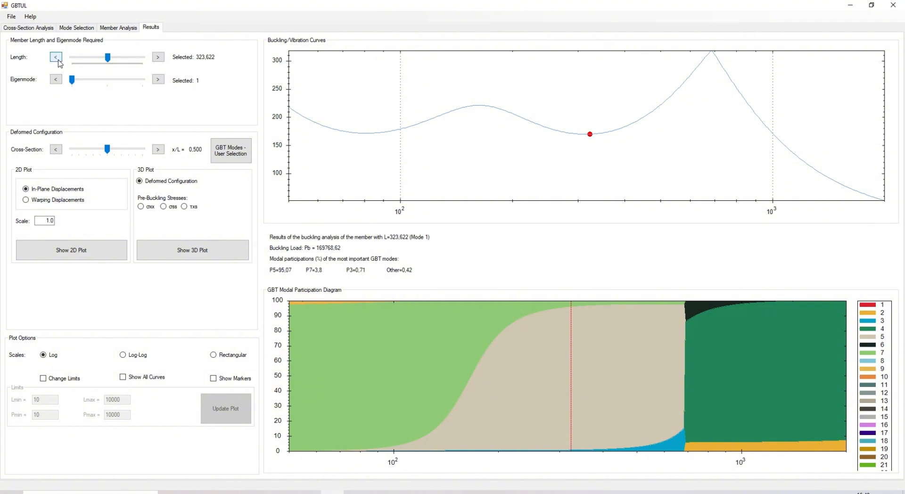
click(161, 61)
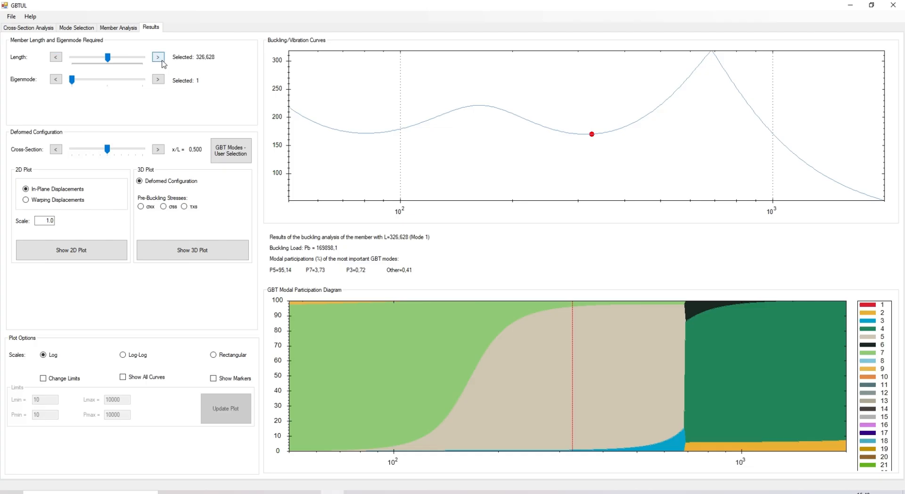
click(57, 56)
click(57, 59)
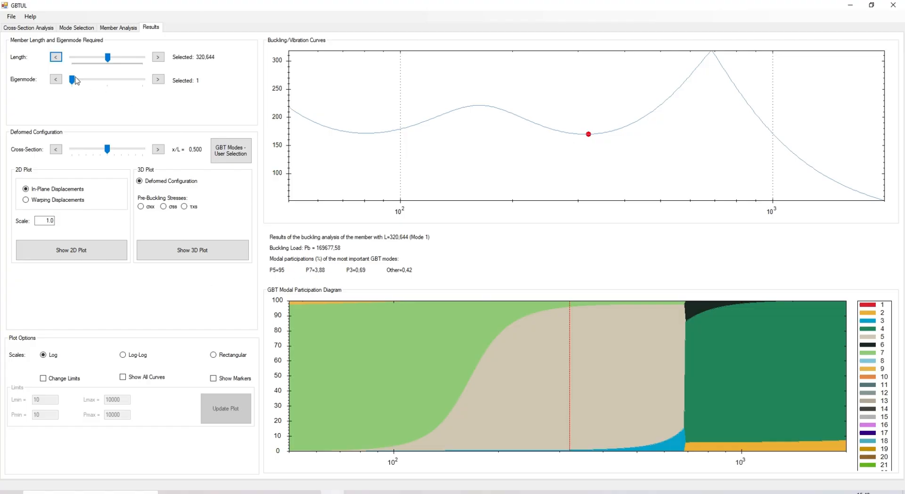
click(57, 58)
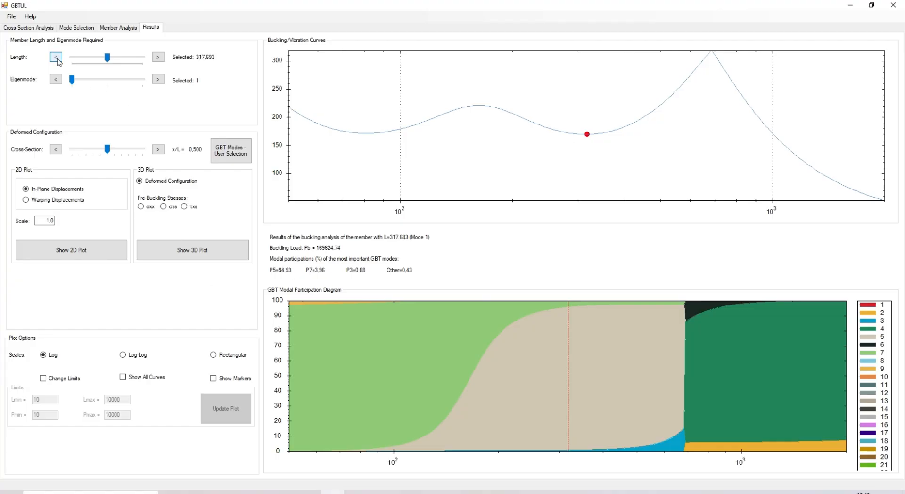
click(159, 57)
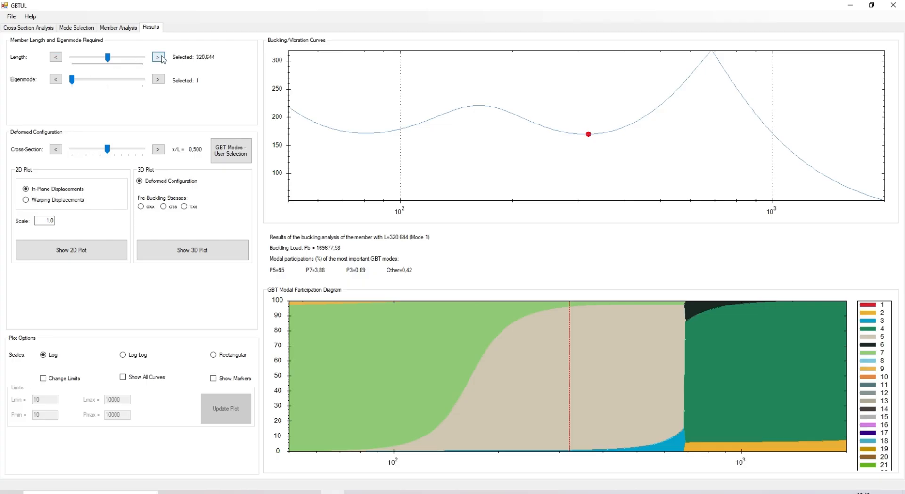
click(57, 58)
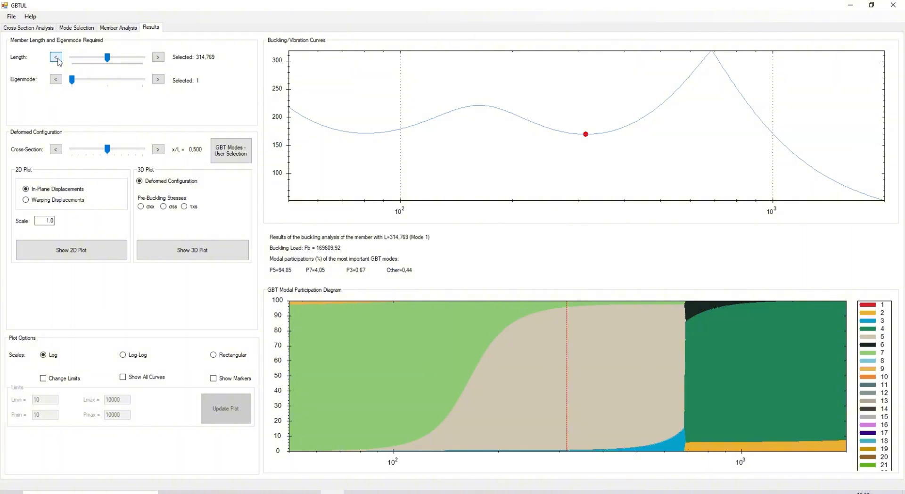
click(57, 59)
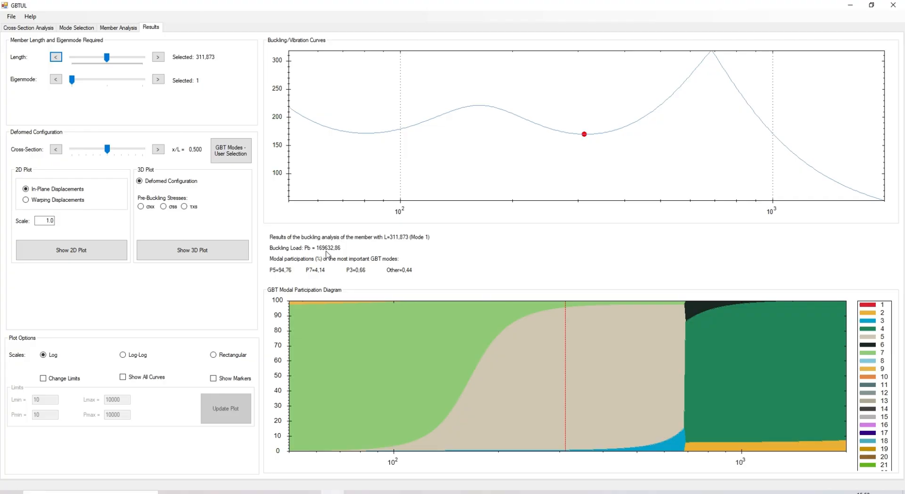
click(157, 57)
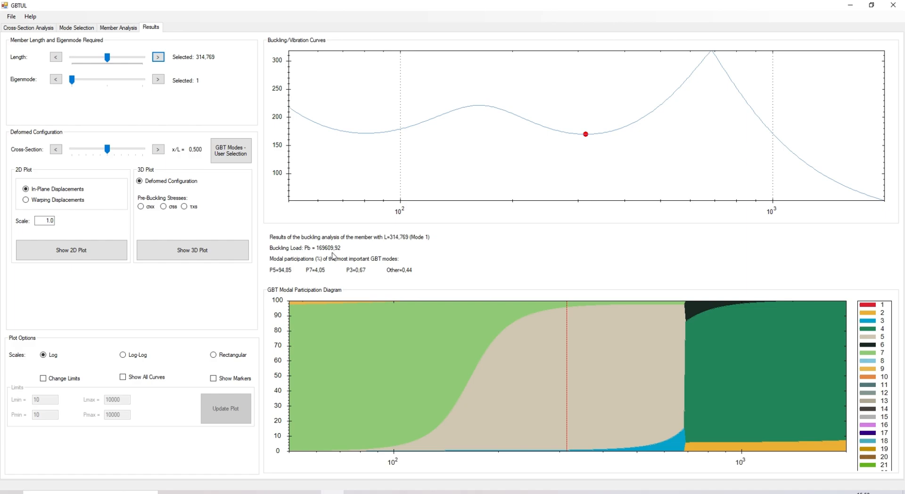
click(158, 59)
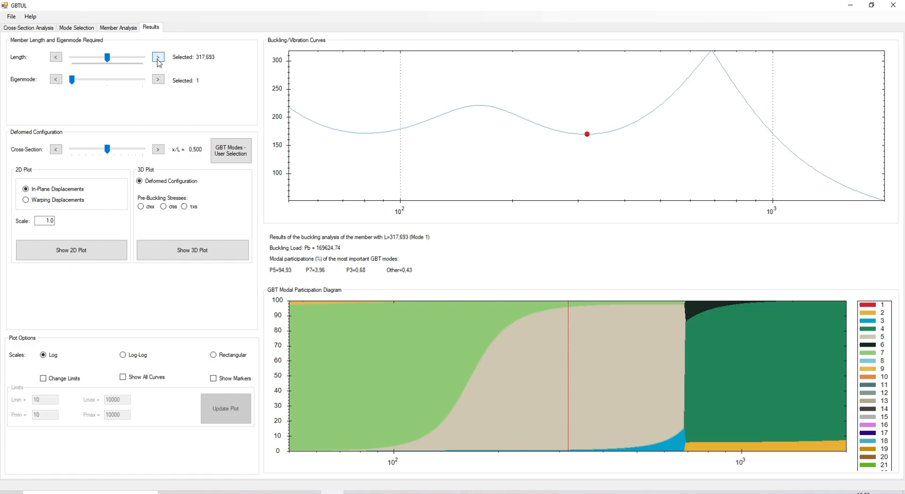
click(56, 57)
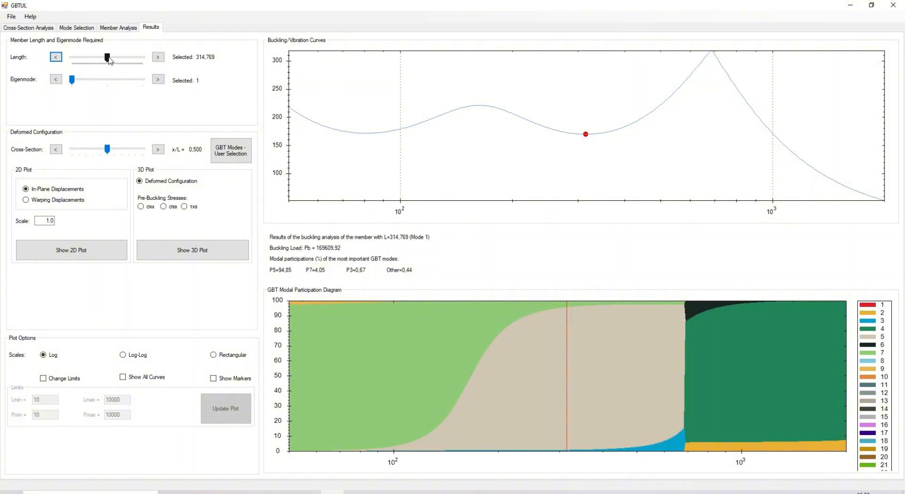
Compare the buckling loads at member lengths from 80.121 to 82.374 around the curve's first local minimum
drag(108, 59, 82, 60)
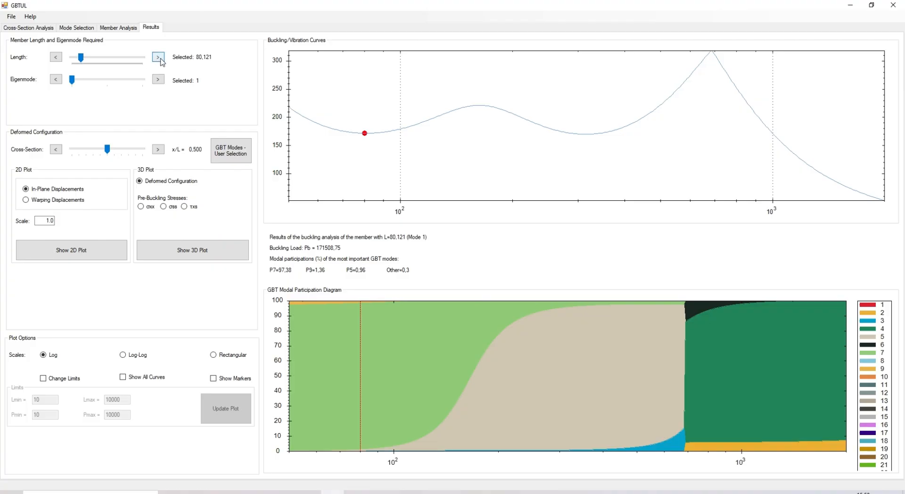
click(159, 58)
click(159, 58)
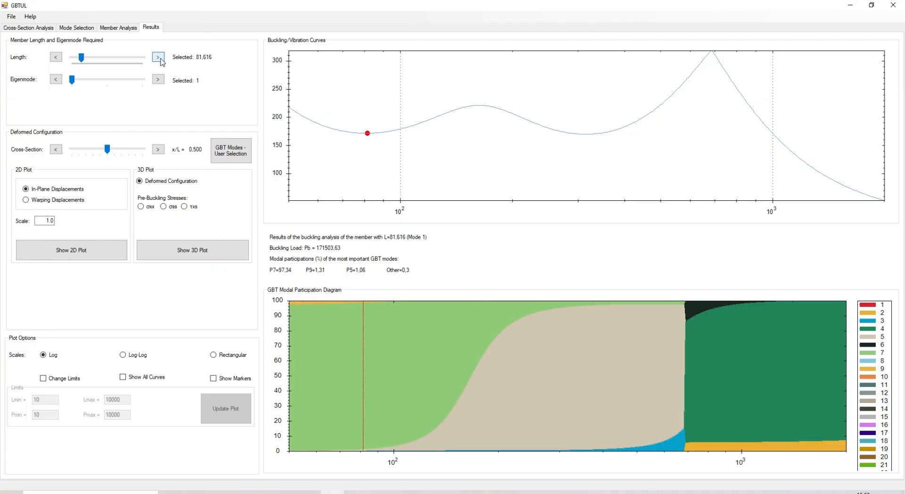
click(56, 57)
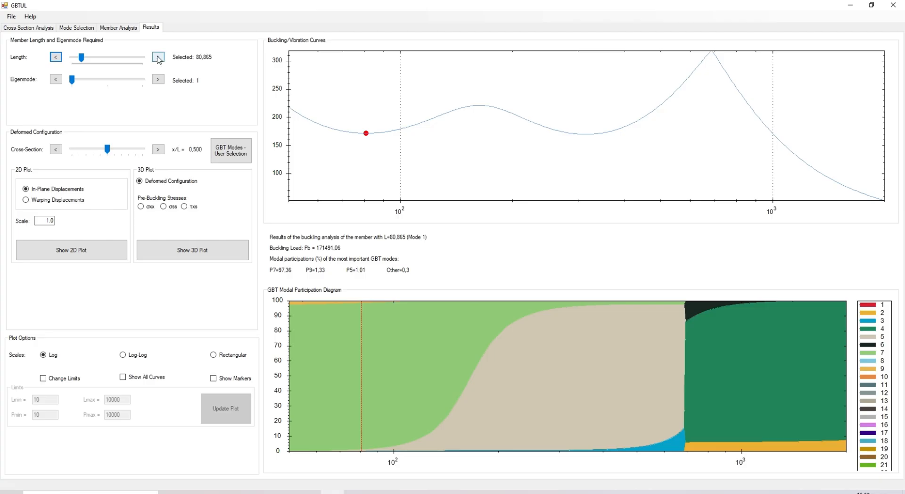
click(159, 58)
click(159, 58)
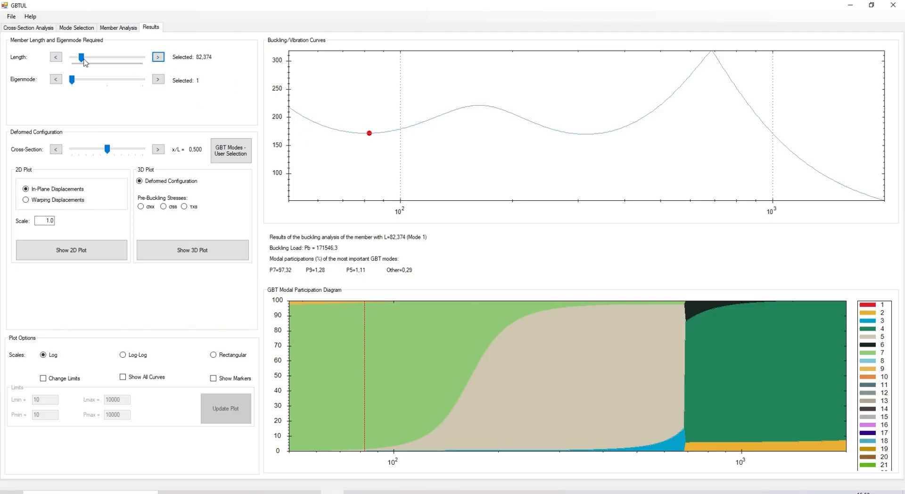
Select member length 1086.495, examine the shapes of GBT deformation modes 4 to 2 and return to the buckling results
mouse_move(85, 63)
mouse_down()
mouse_move(158, 54)
mouse_move(135, 47)
mouse_up()
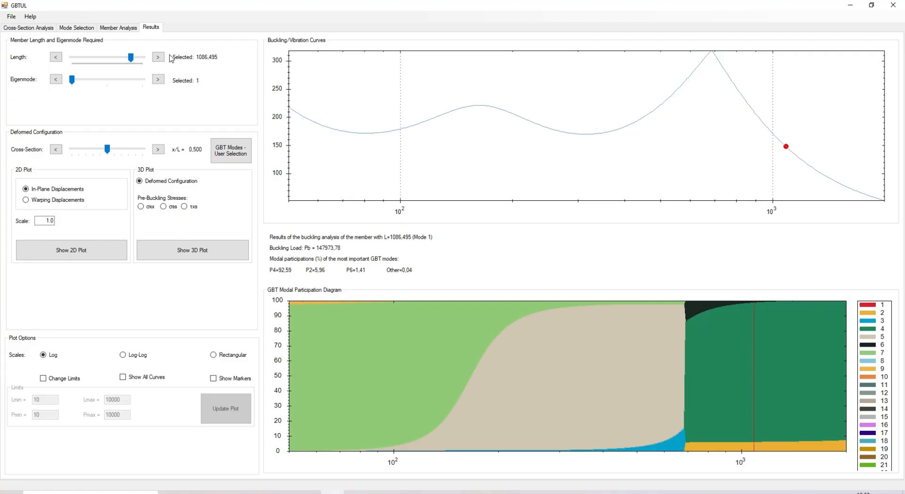
click(82, 28)
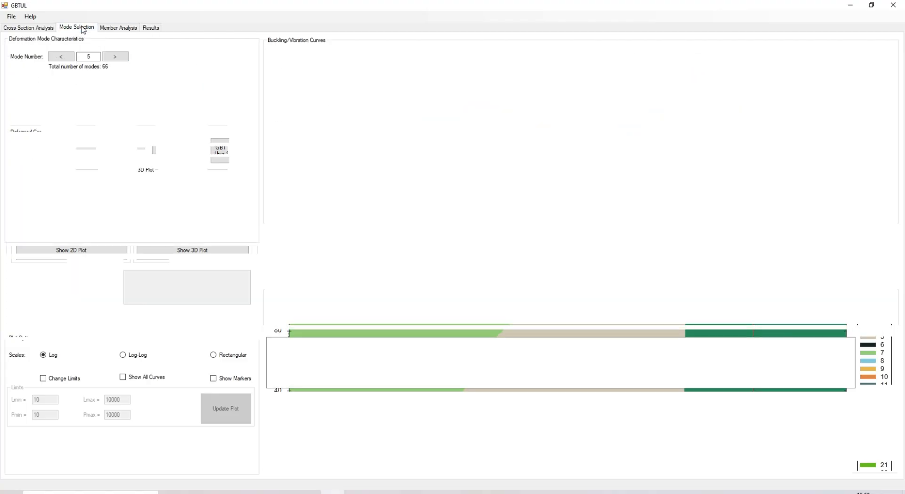
click(68, 58)
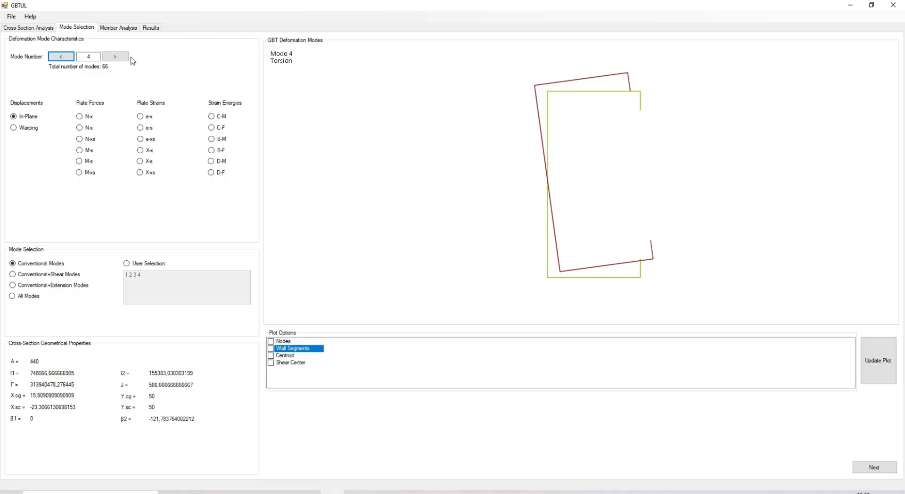
click(61, 57)
click(61, 56)
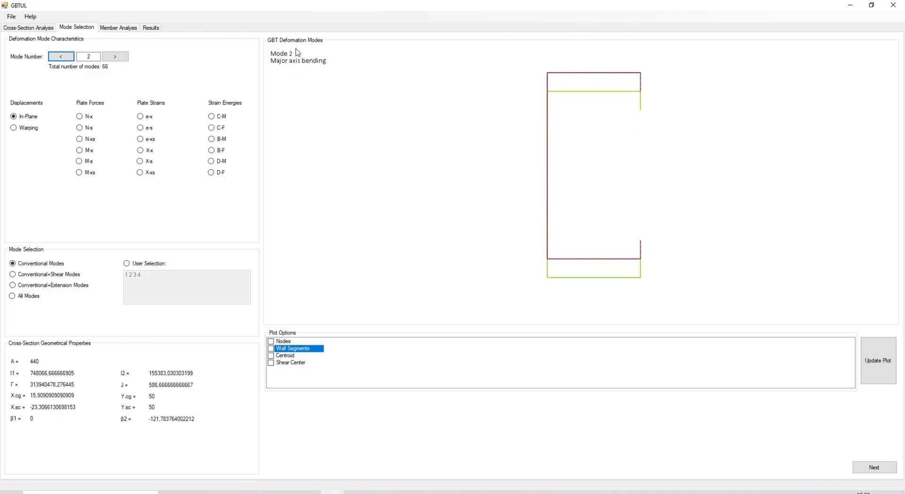
click(149, 30)
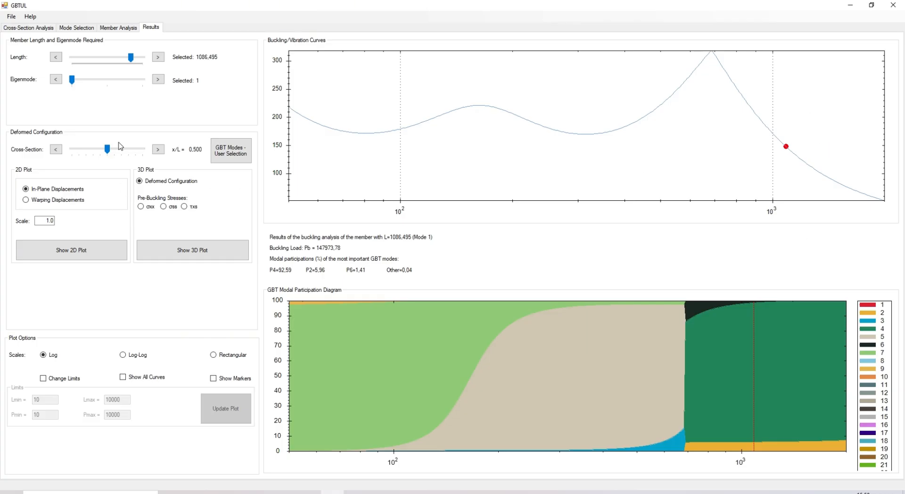
View the 1086.495-long member's in-plane displacements as a 2D plot and its deformed configuration as a rotated 3D plot
click(101, 248)
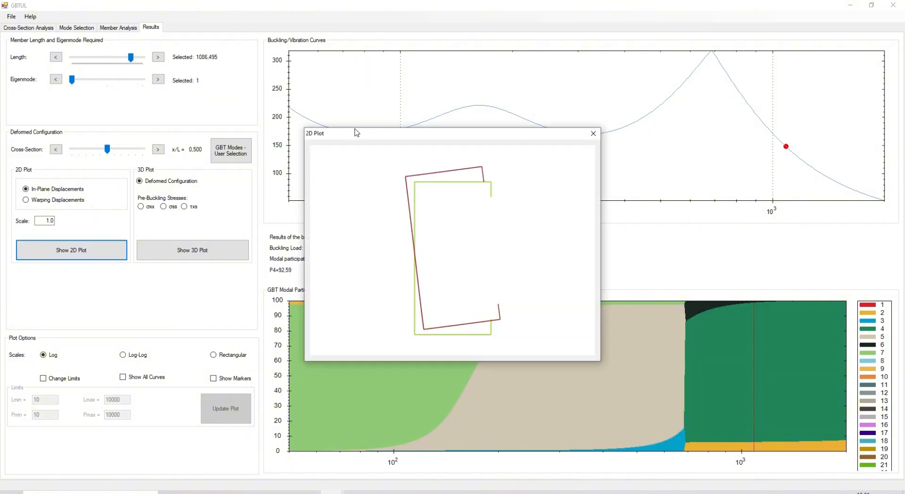
drag(362, 138, 368, 141)
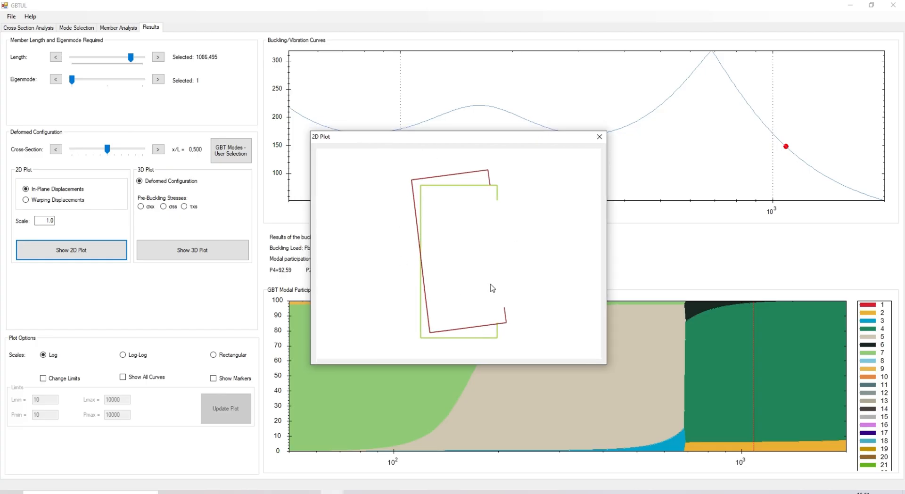
click(600, 136)
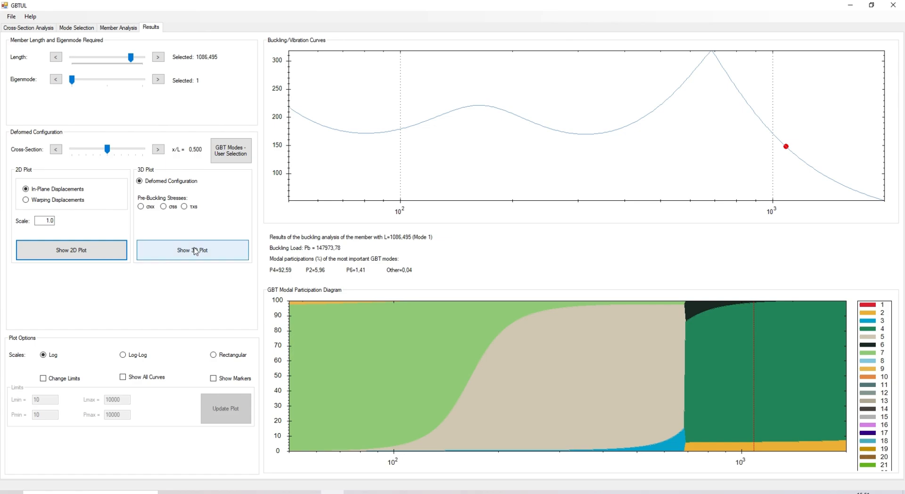
click(189, 250)
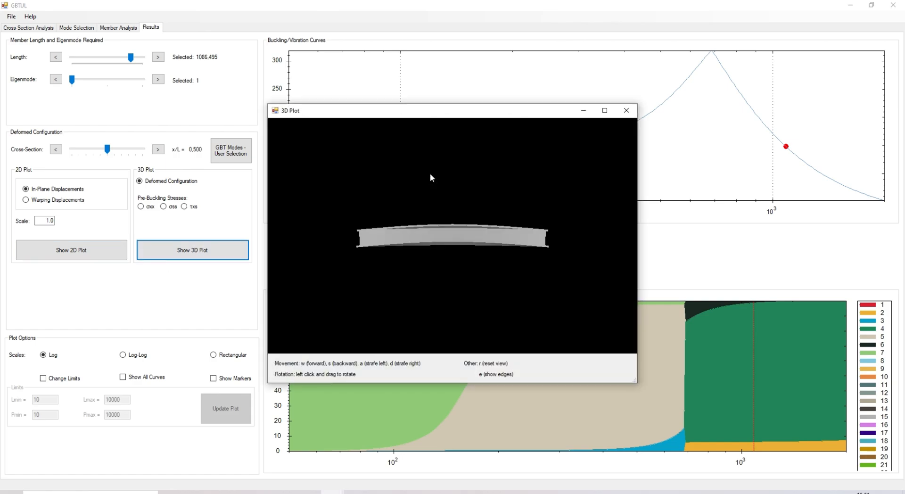
drag(400, 250, 532, 227)
click(625, 111)
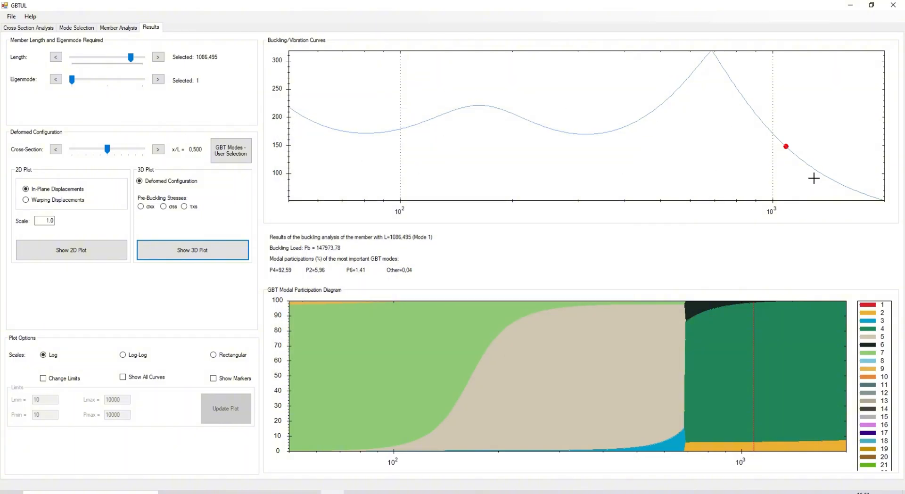
Restrict the GBT mode selection to a user selection of distortional modes 5 and 6
click(77, 27)
click(126, 263)
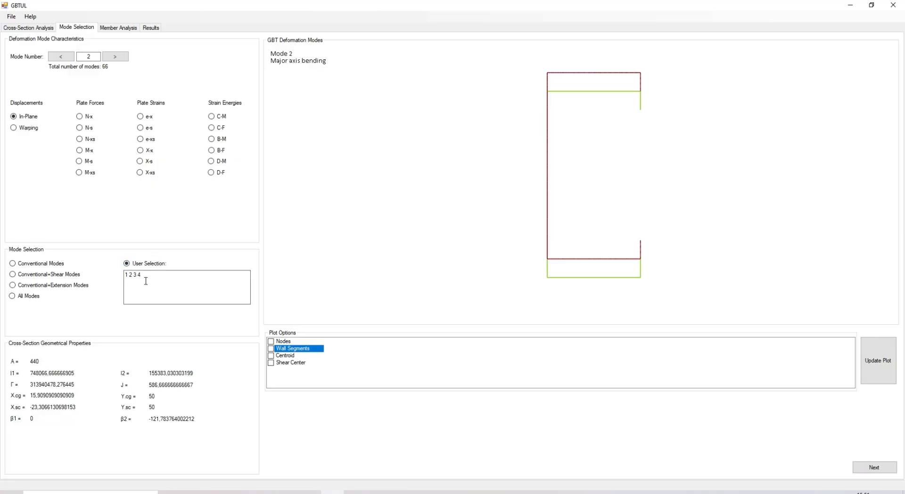
click(147, 277)
click(121, 57)
click(121, 57)
click(121, 57)
click(121, 57)
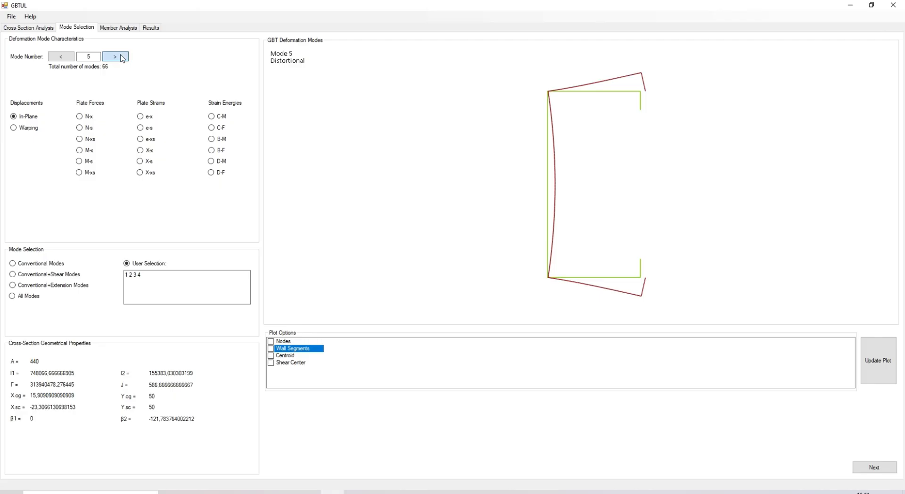
drag(157, 279, 105, 277)
text(5)
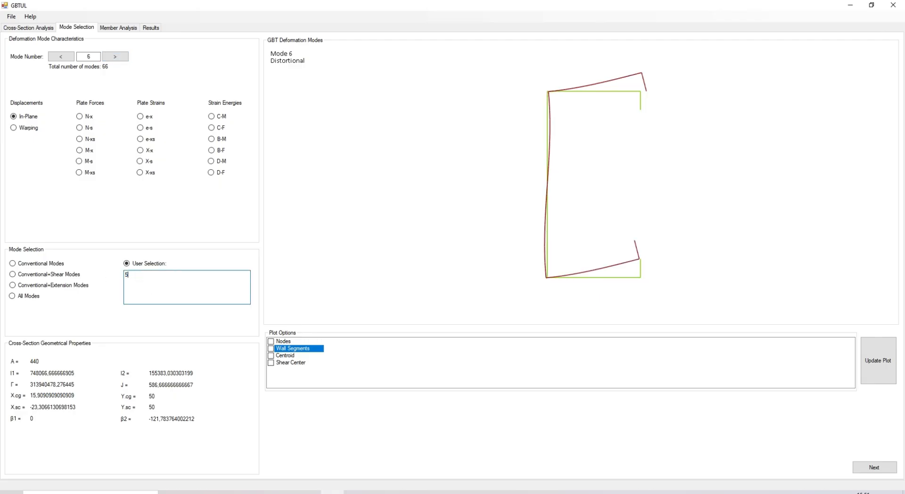
text( 6)
Run the analytical buckling analysis with one half-wave for the selected modes and select member length 323.622 in the results
click(874, 467)
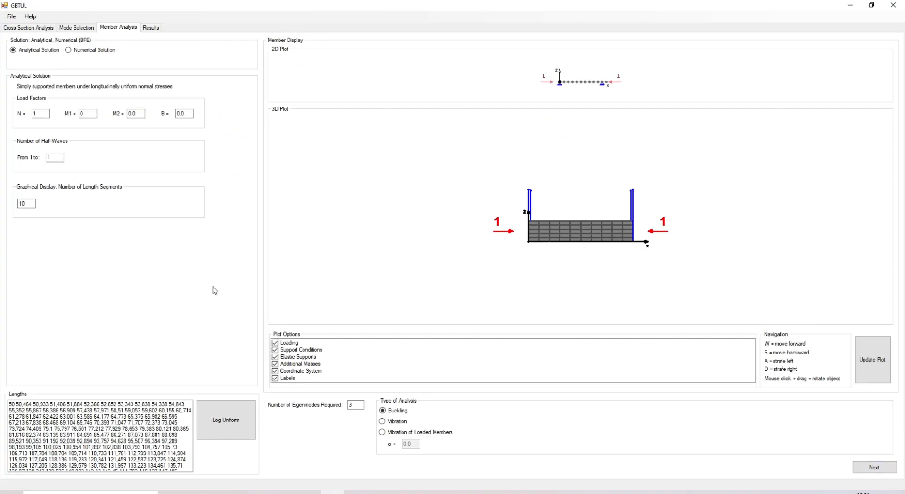
click(53, 157)
click(881, 466)
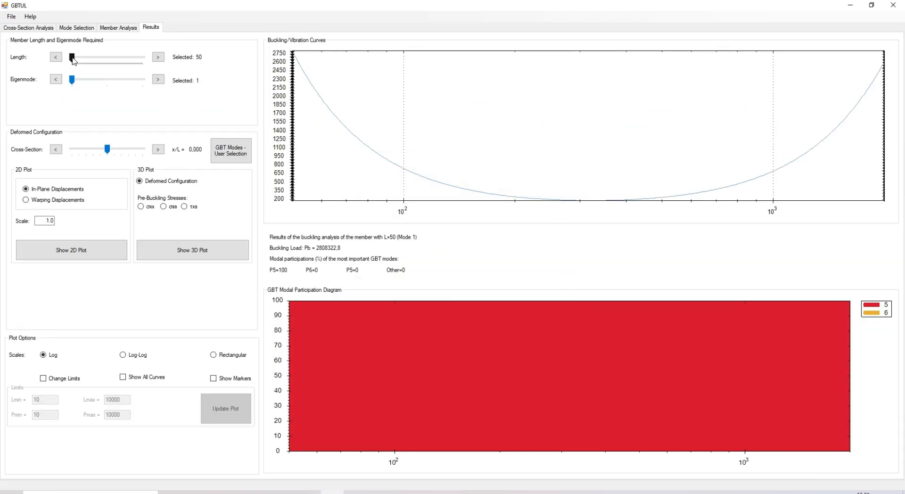
drag(72, 58, 108, 66)
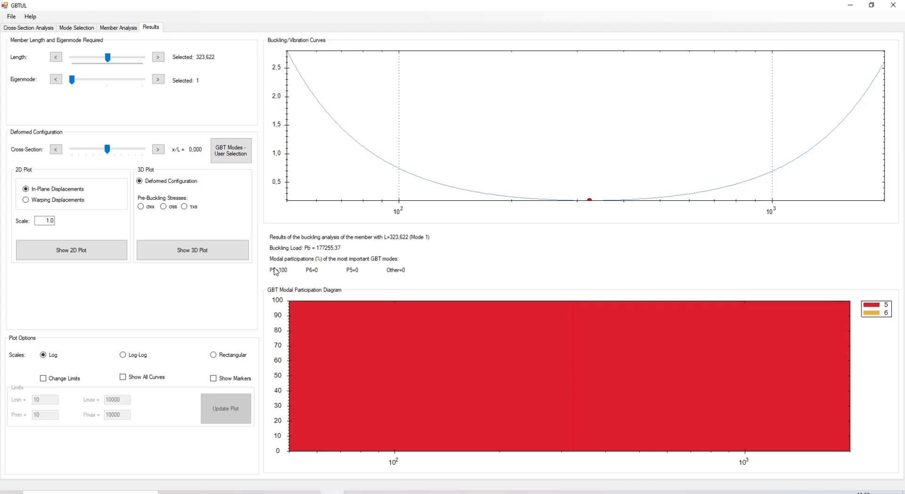
Compare the in-plane shapes of GBT deformation modes 5 and 6, and check neighbouring member lengths in the buckling results
click(80, 27)
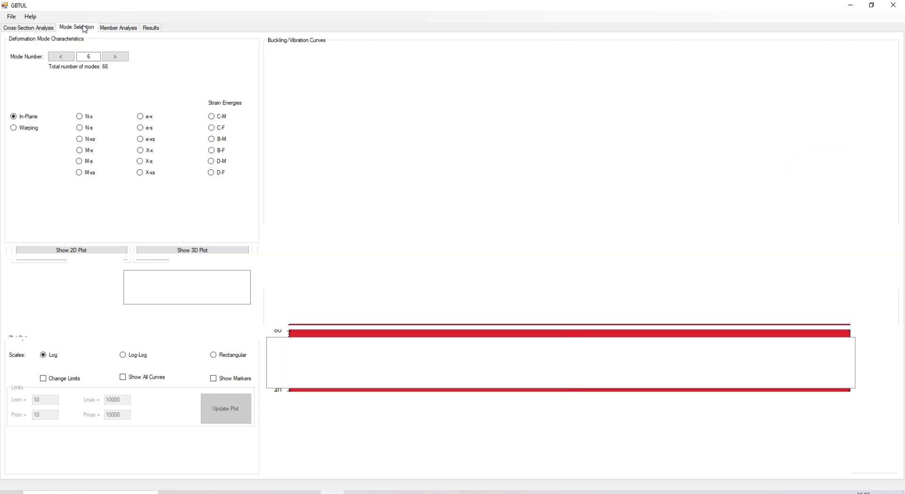
click(60, 57)
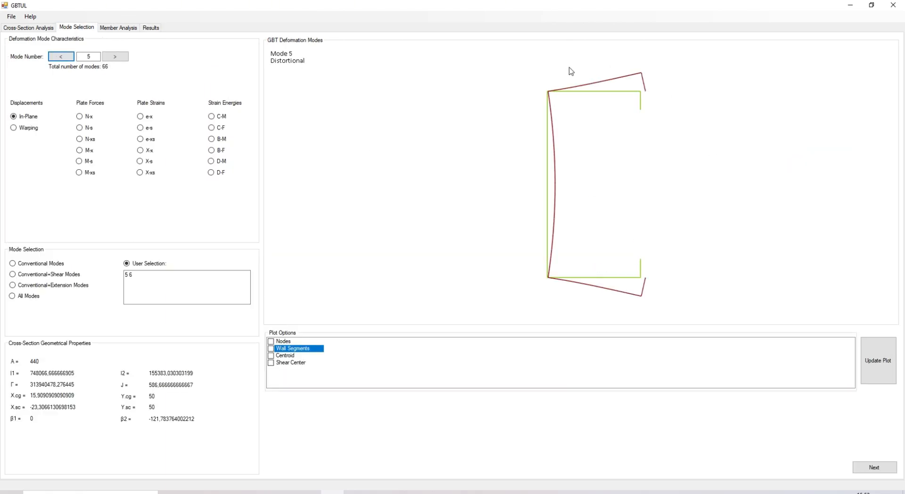
click(115, 57)
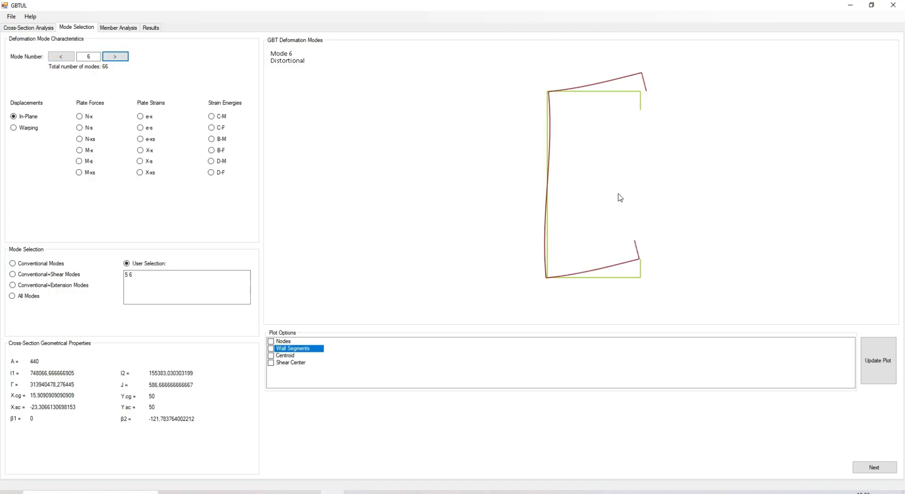
click(152, 30)
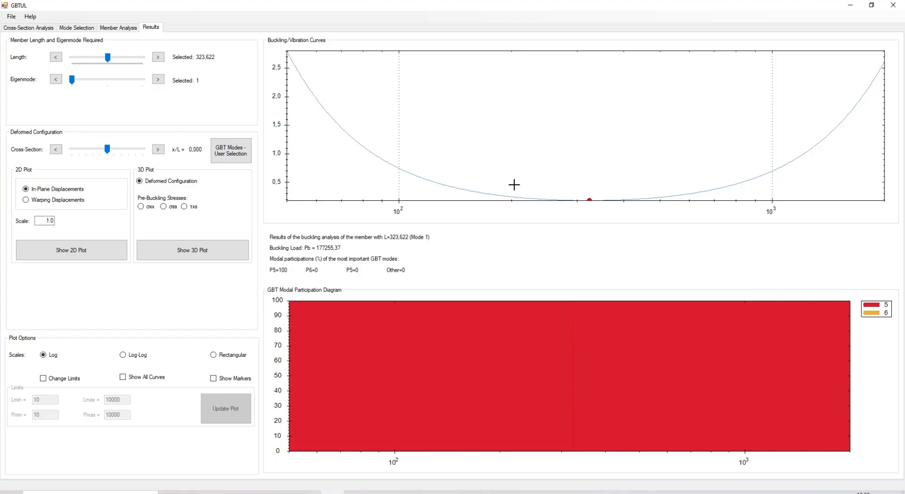
click(159, 57)
mouse_move(108, 58)
mouse_down()
mouse_move(73, 59)
mouse_move(147, 65)
mouse_move(82, 63)
mouse_move(109, 66)
mouse_up()
Set the number of half-waves from 1 to 3 and rerun the analytical buckling analysis
click(118, 28)
click(56, 157)
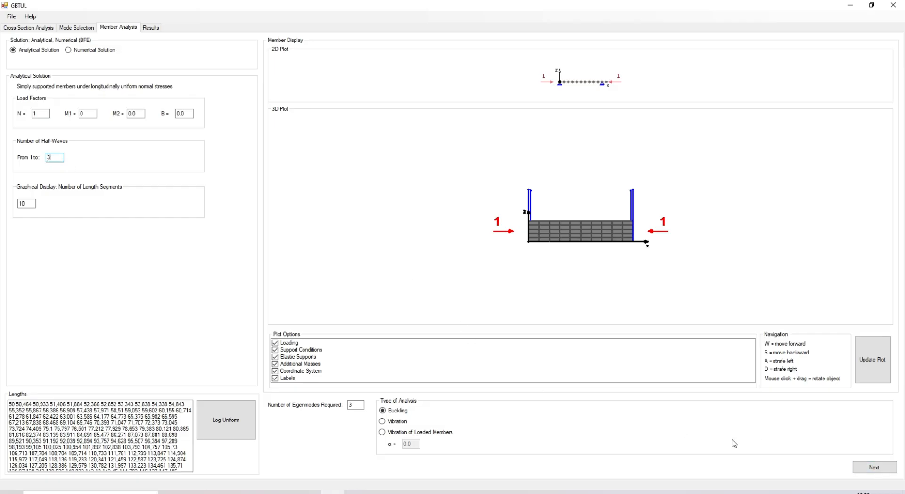
click(876, 467)
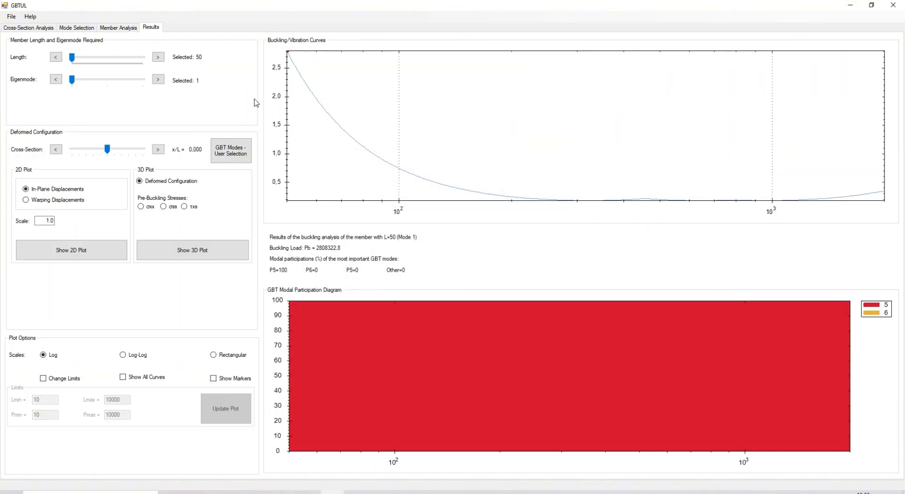
Select member length 266.513 in the buckling results and review the half-wave setting used for the analysis
drag(72, 58, 104, 57)
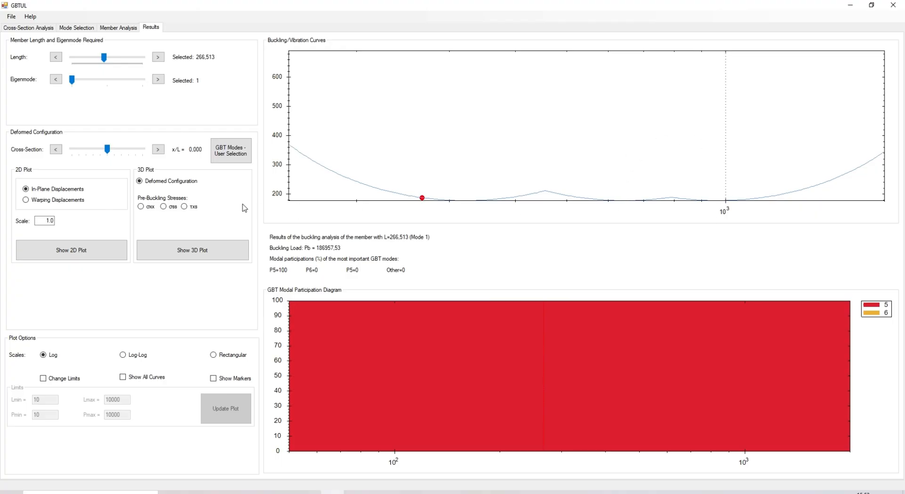
click(118, 28)
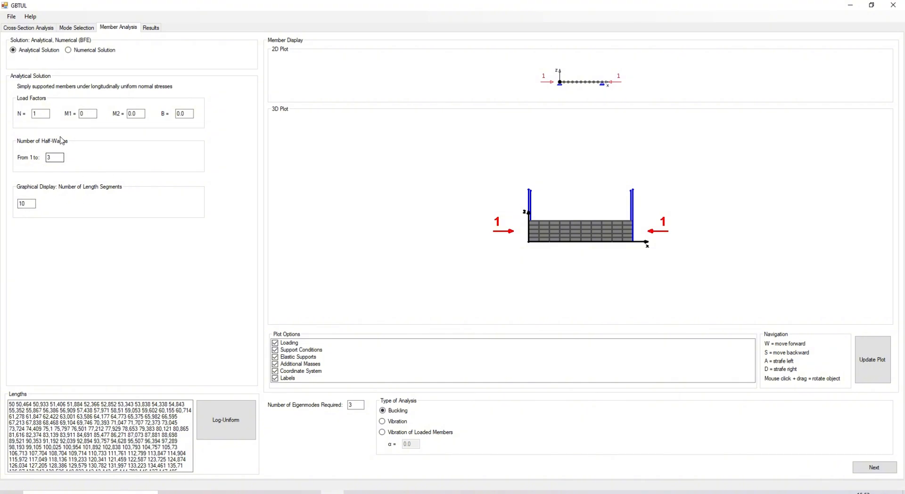
click(152, 28)
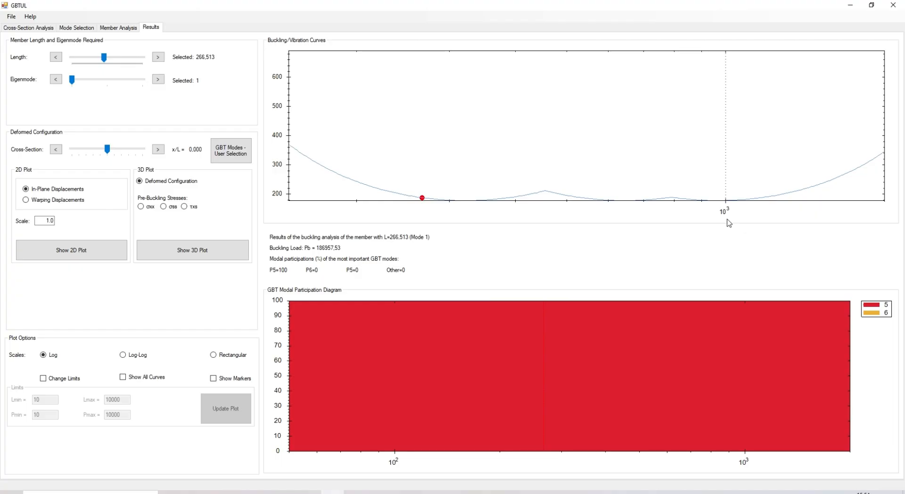
Switch the member analysis to the numerical solution and set the support conditions to C-C
click(125, 29)
click(95, 51)
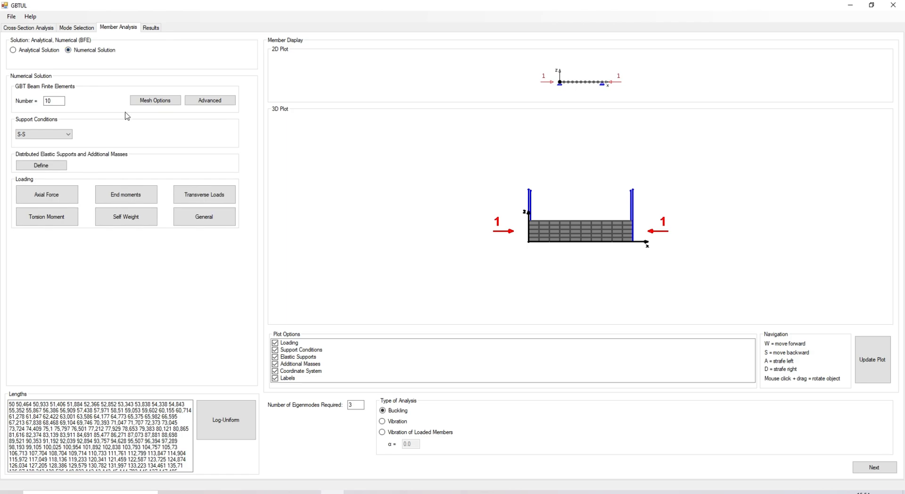
click(54, 135)
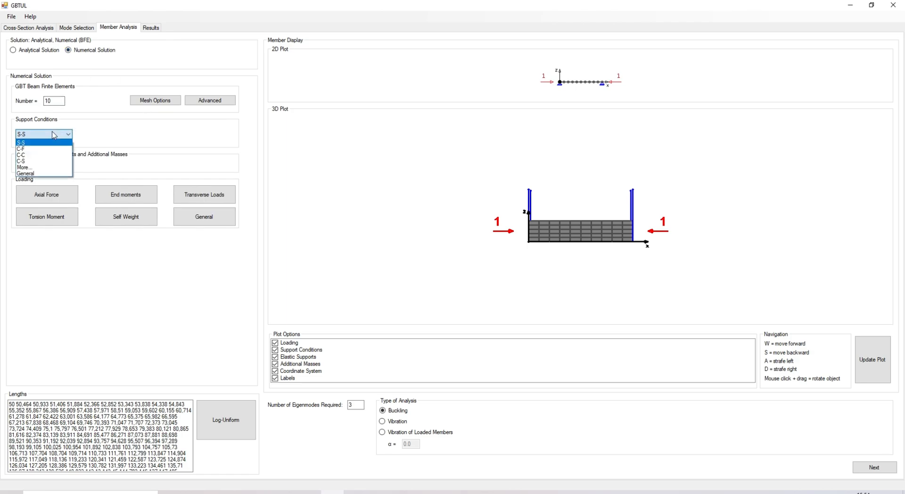
click(46, 155)
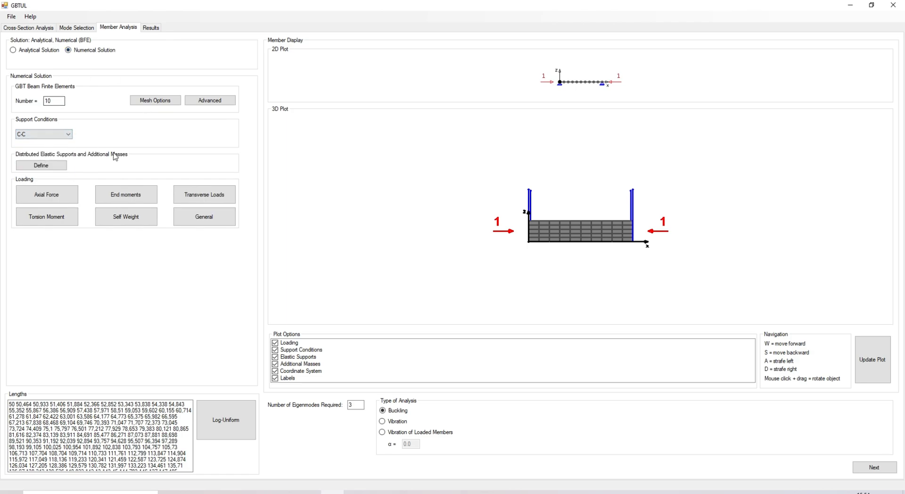
click(50, 135)
click(36, 155)
drag(54, 100, 27, 101)
Apply an axial force of N = 1 with nx = 0.0 as the numerical solution's loading
click(63, 195)
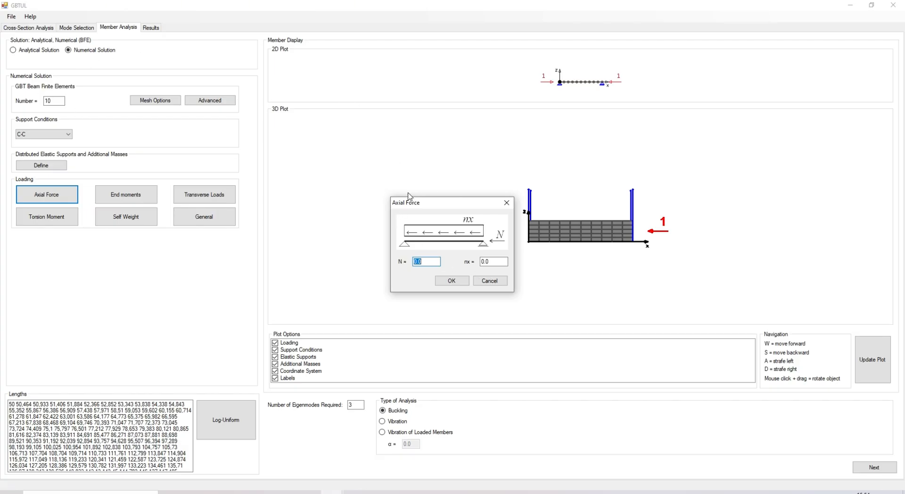
drag(422, 206, 352, 139)
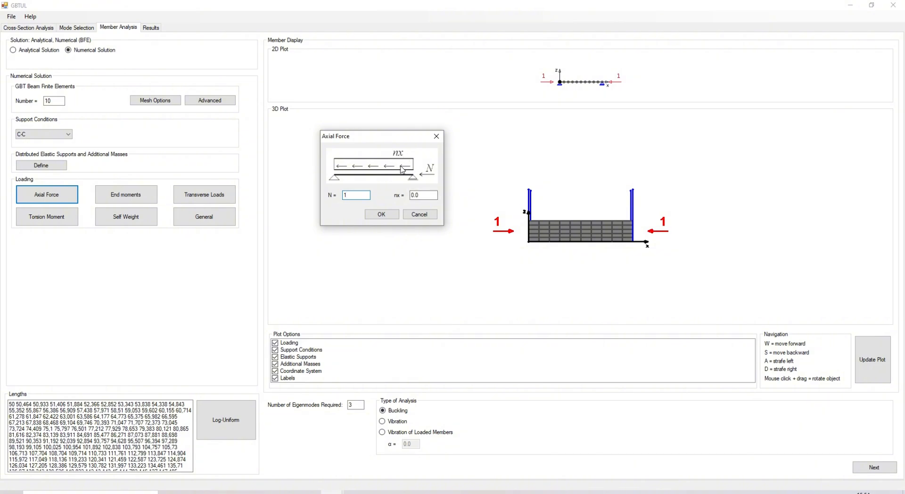
key(Tab)
click(381, 215)
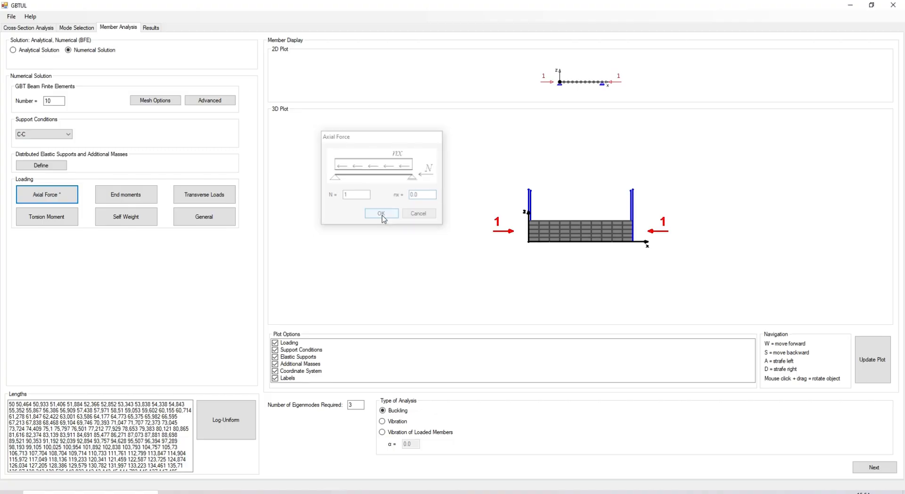
Set the support conditions to S-S and check the defined axial force without changing it
click(55, 135)
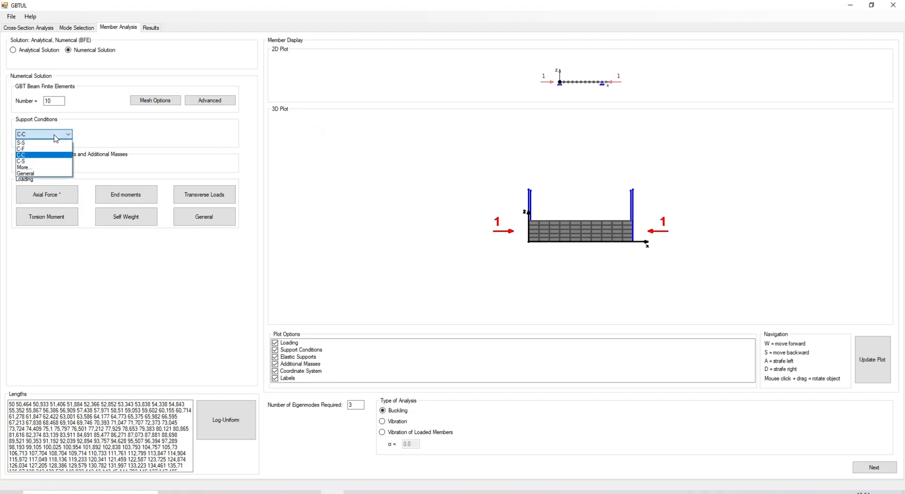
click(36, 143)
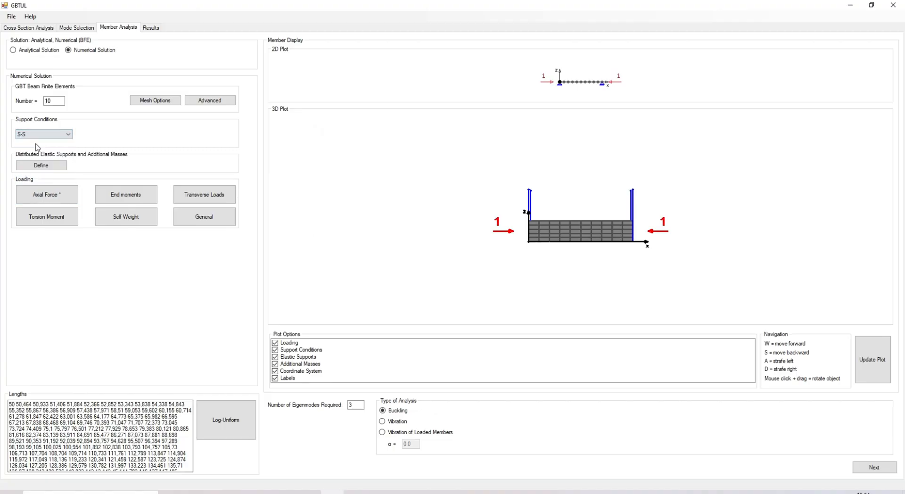
click(58, 202)
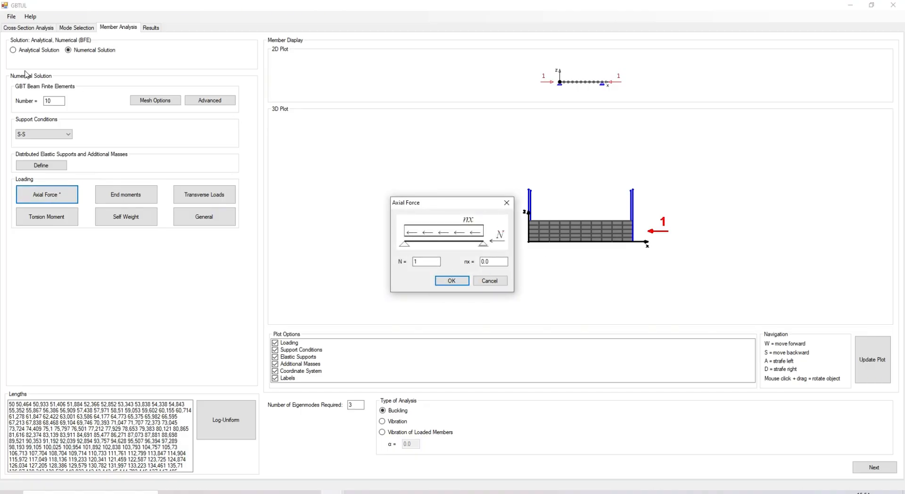
click(503, 281)
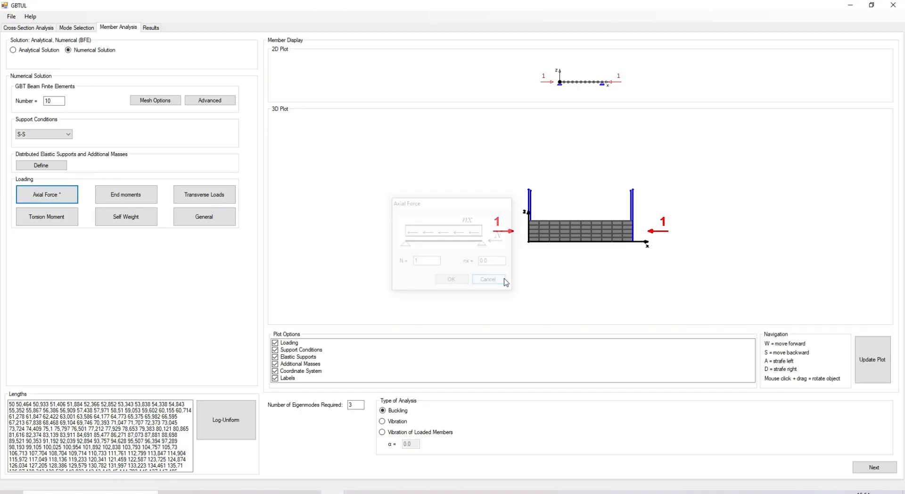
Compare the analytical solution's settings with the numerical ones and return to the buckling results with the numerical solution selected
click(41, 50)
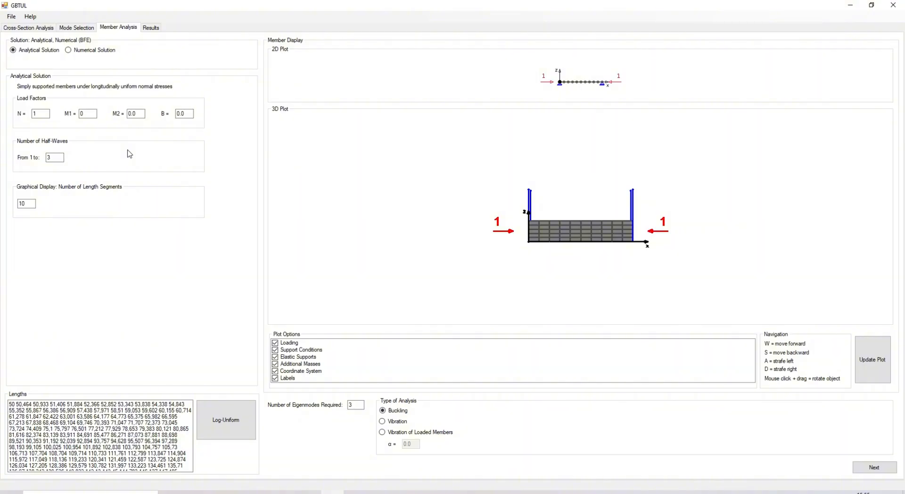
click(86, 53)
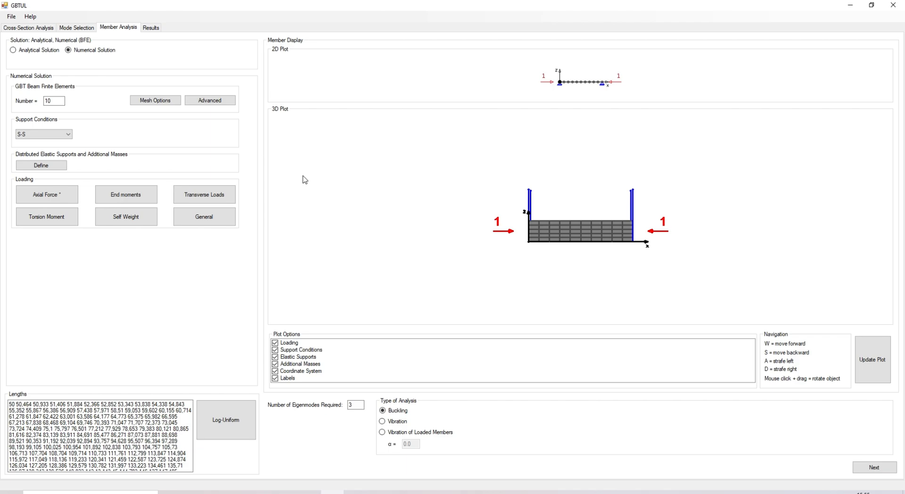
click(150, 27)
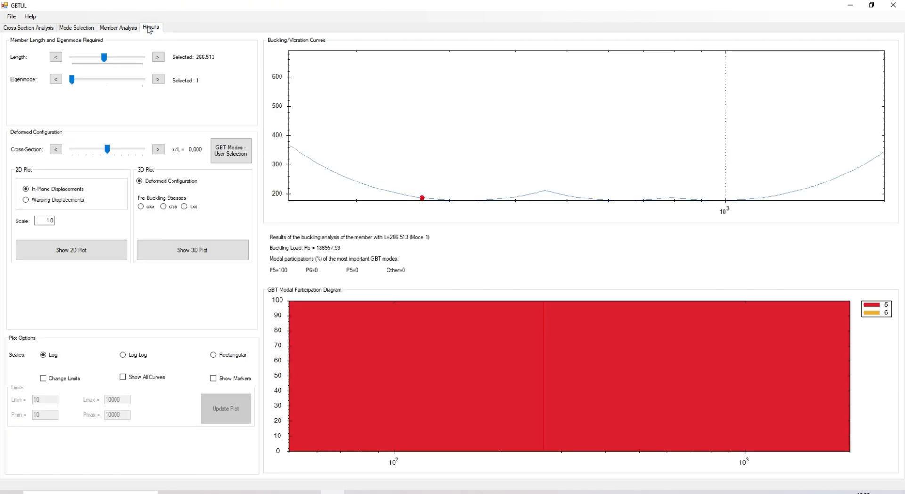